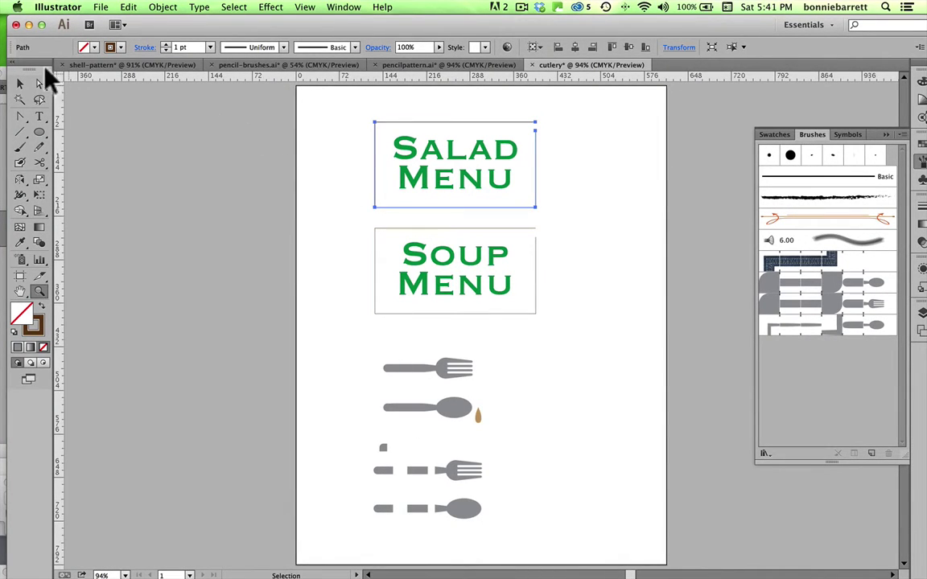
- Apply the brown fork pattern brush to the Salad Menu rectangle at 0.5 pt stroke
{"action": "left_click", "coordinate": [21, 84]}
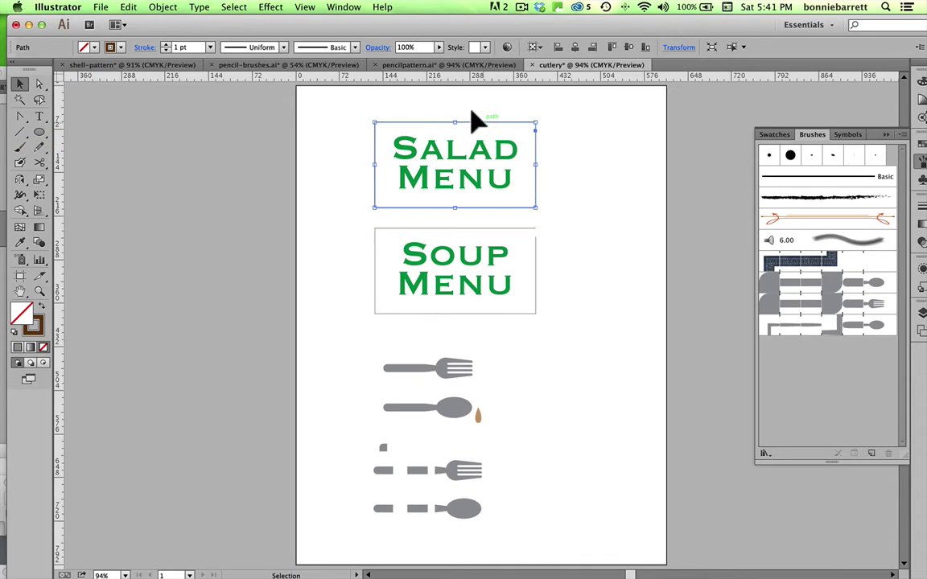
{"action": "left_click", "coordinate": [828, 302]}
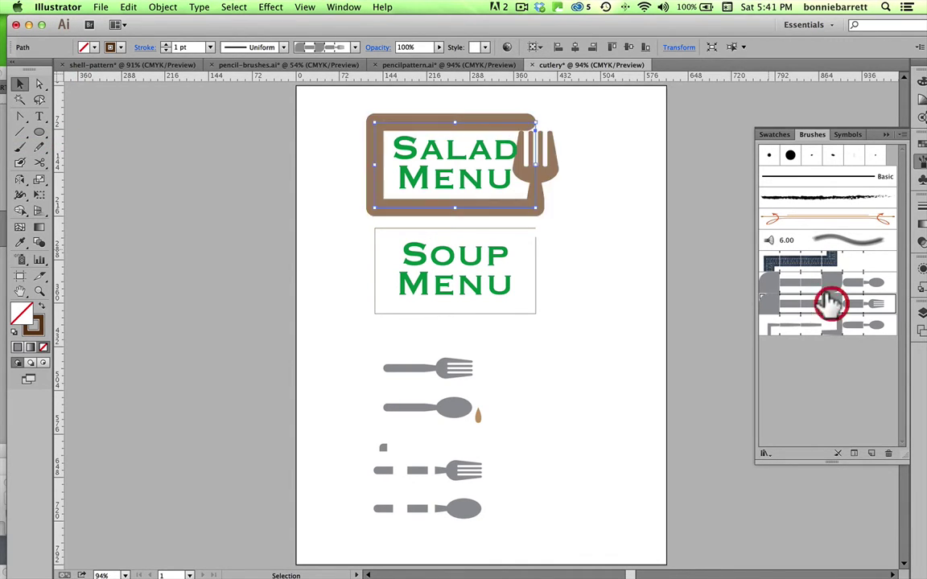
{"action": "left_click", "coordinate": [209, 46]}
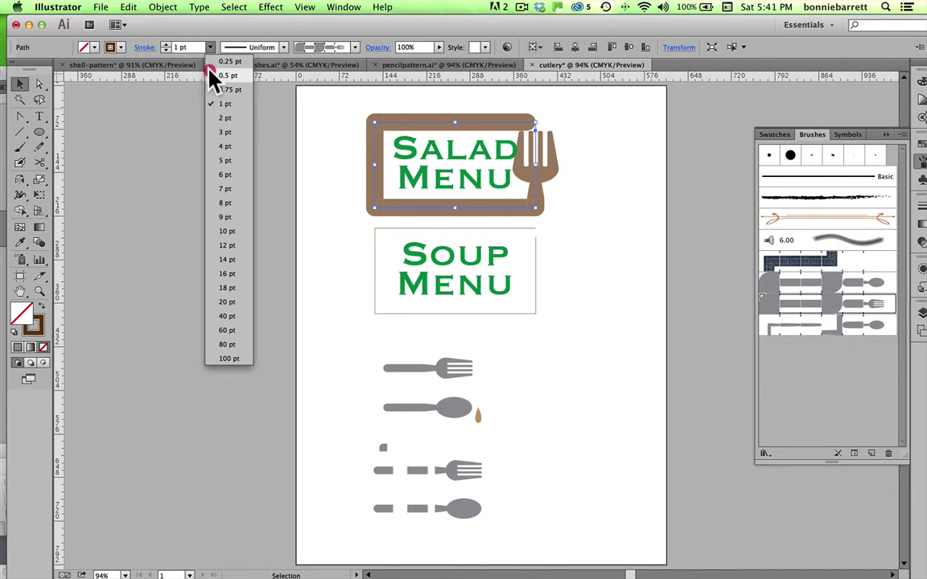
{"action": "left_click", "coordinate": [214, 75]}
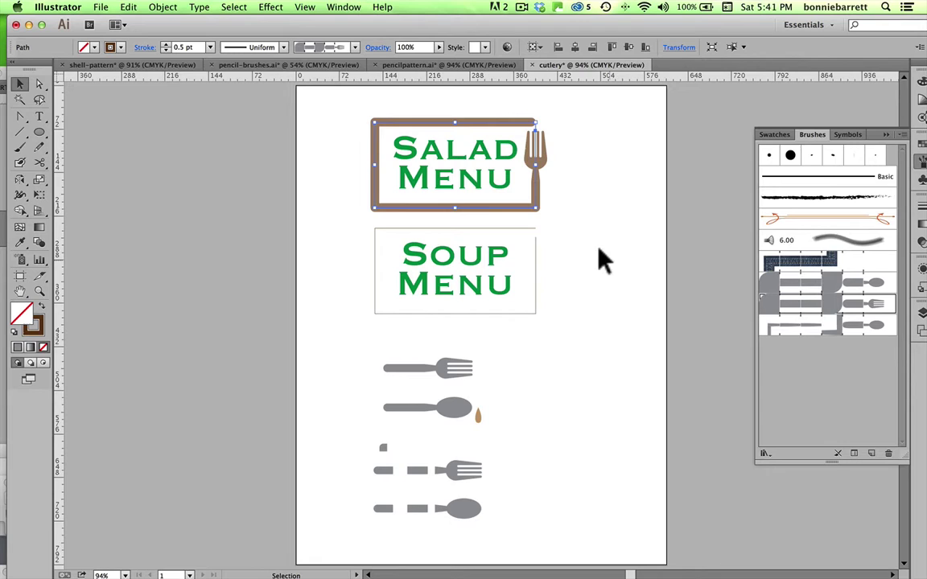
- Apply the spoon pattern brush to the Soup Menu rectangle at 0.5 pt stroke
{"action": "left_click", "coordinate": [528, 253]}
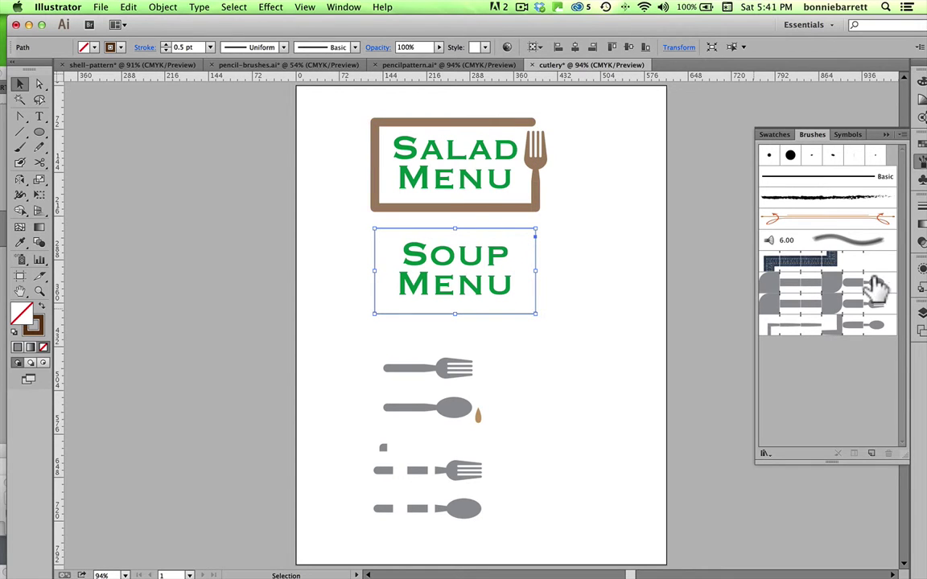
{"action": "left_click", "coordinate": [869, 284]}
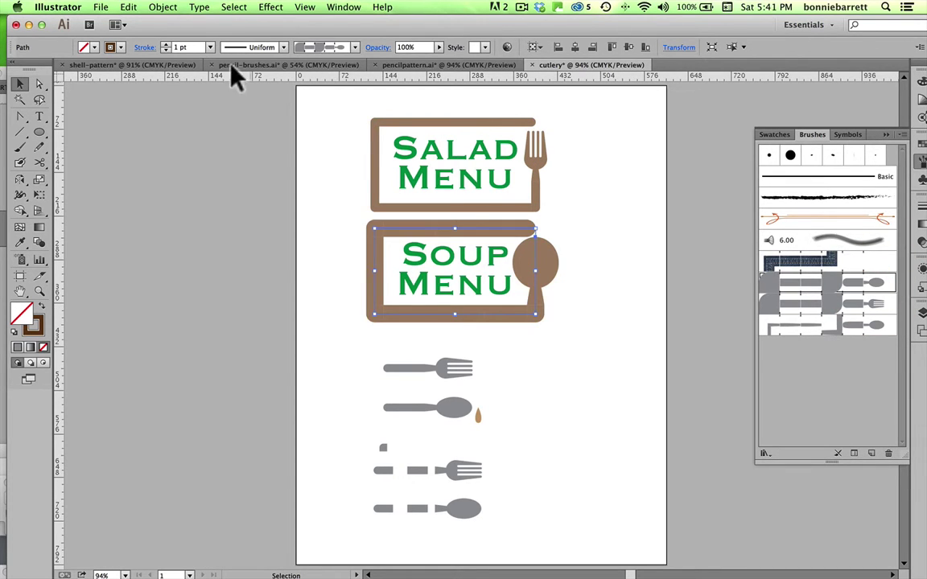
{"action": "left_click", "coordinate": [209, 47]}
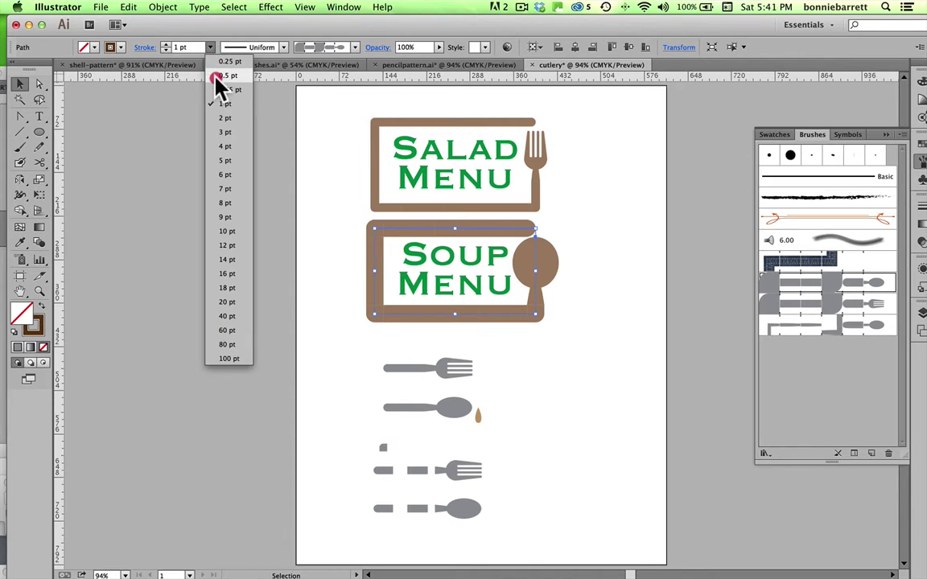
{"action": "left_click", "coordinate": [214, 78]}
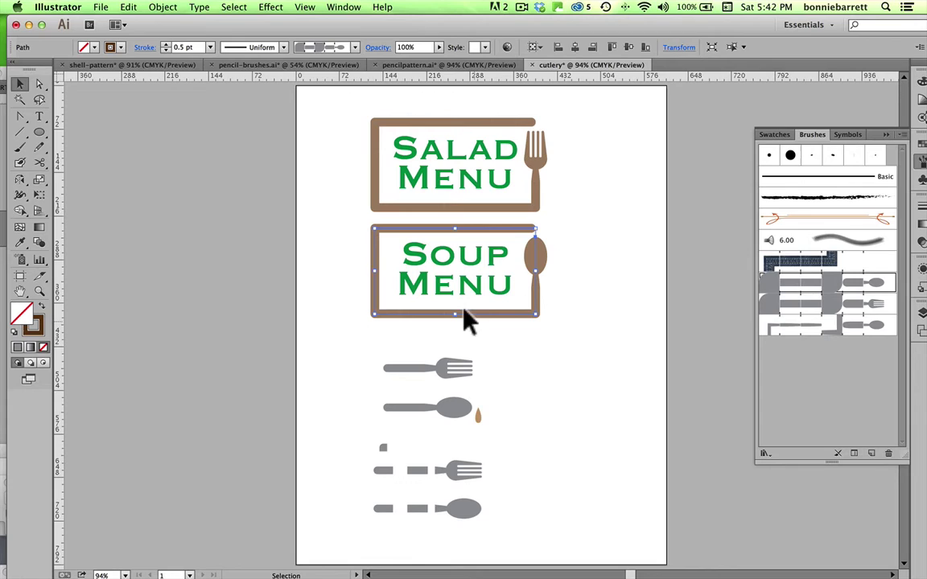
- Give the Soup Menu frame the grey spoon pattern brush and zoom in on it
{"action": "left_click", "coordinate": [811, 323]}
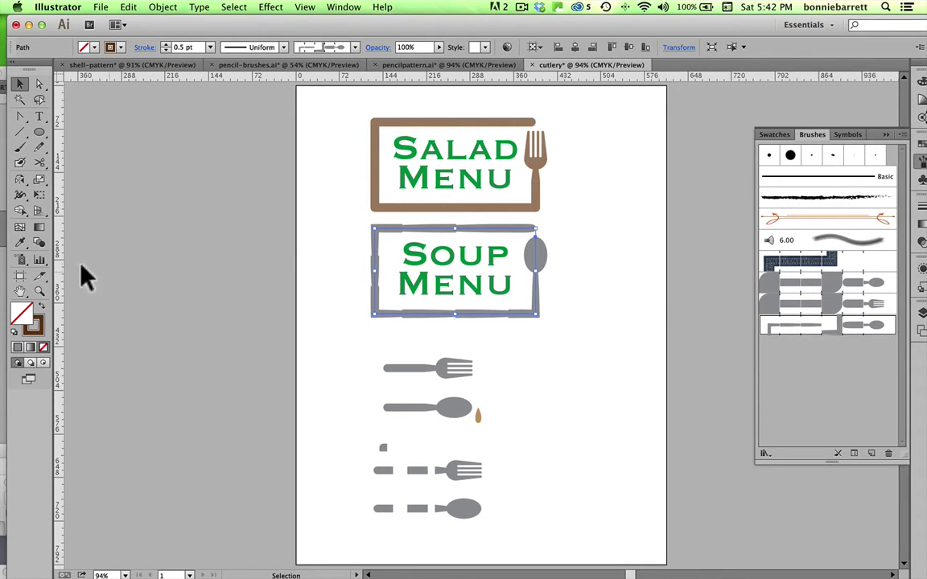
{"action": "left_click", "coordinate": [37, 290]}
{"action": "left_click_drag", "start_coordinate": [357, 199], "coordinate": [573, 324]}
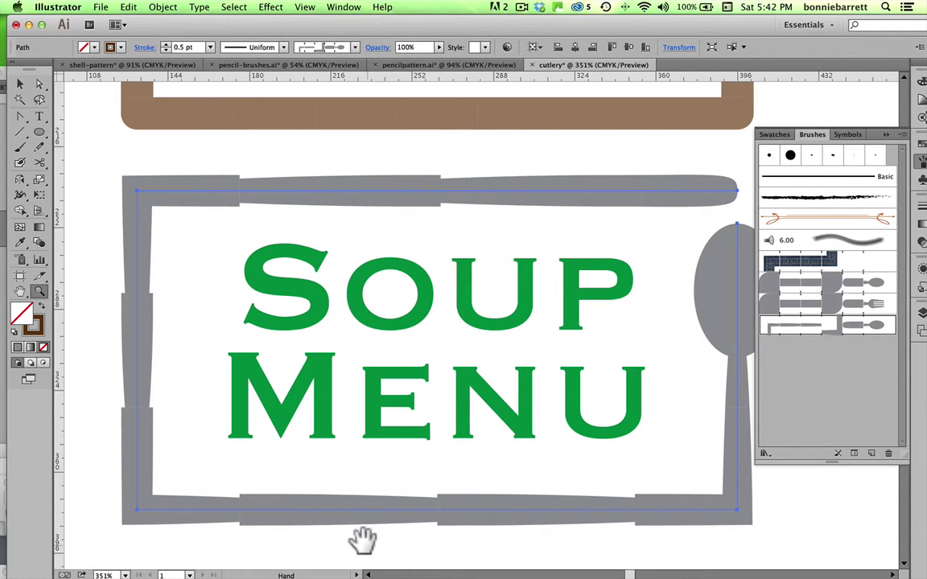
- Pan down to center the loose fork, spoon and drop shapes in view
{"action": "left_click_drag", "start_coordinate": [362, 542], "coordinate": [378, 4]}
{"action": "left_click_drag", "start_coordinate": [761, 403], "coordinate": [364, 331]}
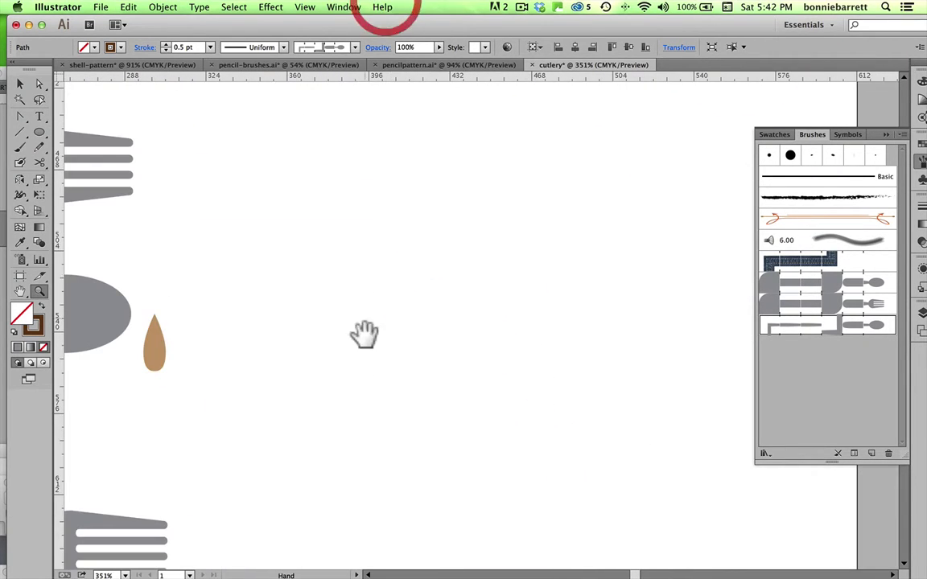
{"action": "left_click_drag", "start_coordinate": [320, 407], "coordinate": [848, 351]}
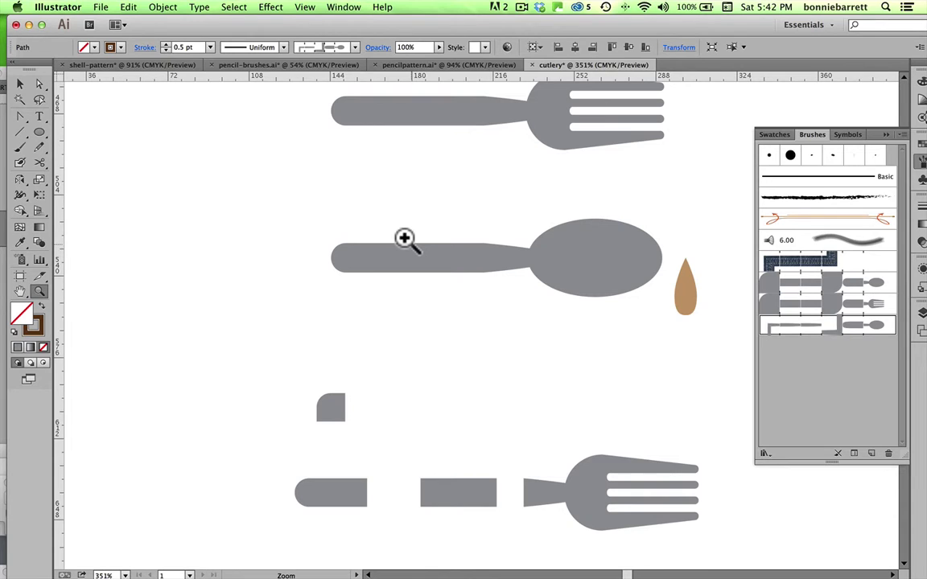
{"action": "scroll", "coordinate": [404, 238], "scroll_direction": "down", "scroll_amount": 1}
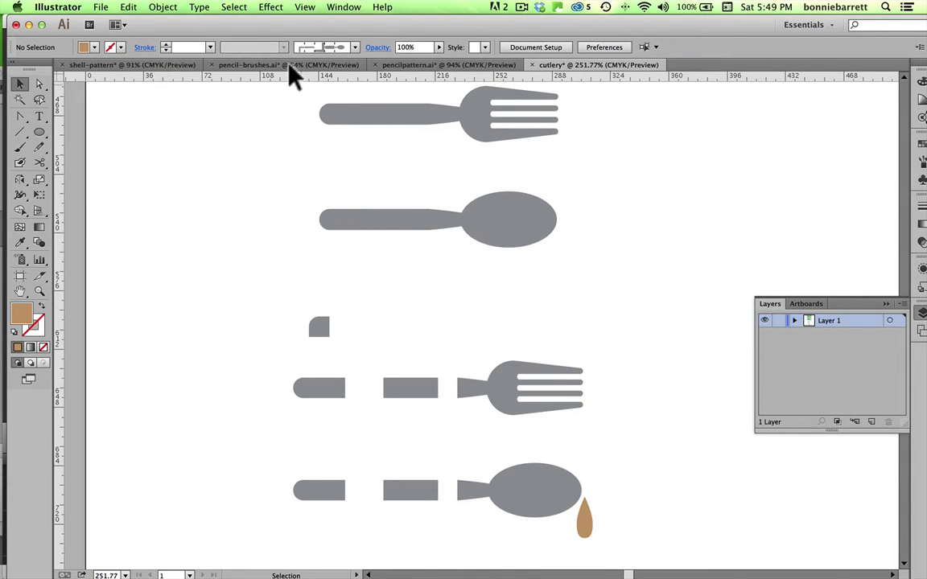
- Place a horizontal guide across the dashed fork row and group the spoon bowl with its drop
{"action": "left_click_drag", "start_coordinate": [293, 73], "coordinate": [315, 387]}
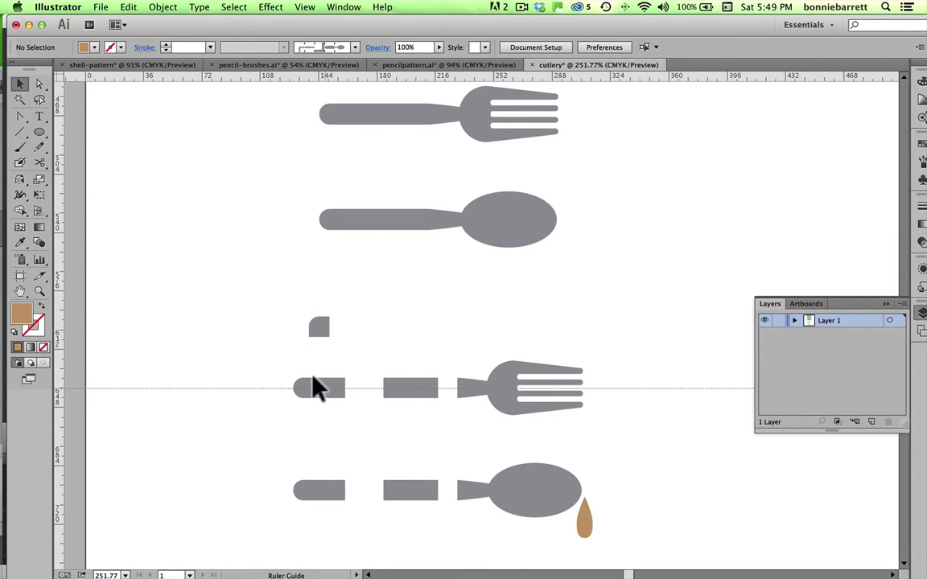
{"action": "left_click", "coordinate": [314, 387]}
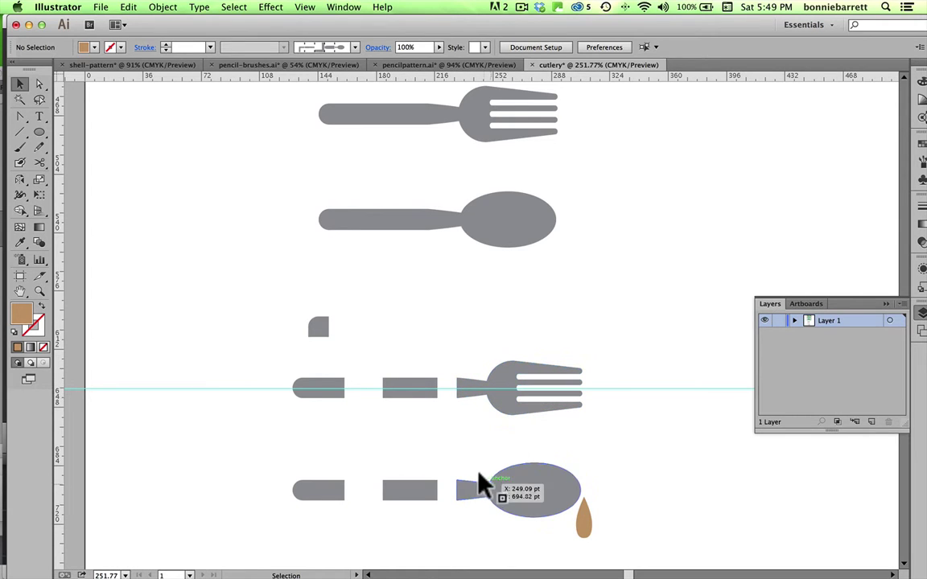
{"action": "left_click_drag", "start_coordinate": [486, 447], "coordinate": [596, 539]}
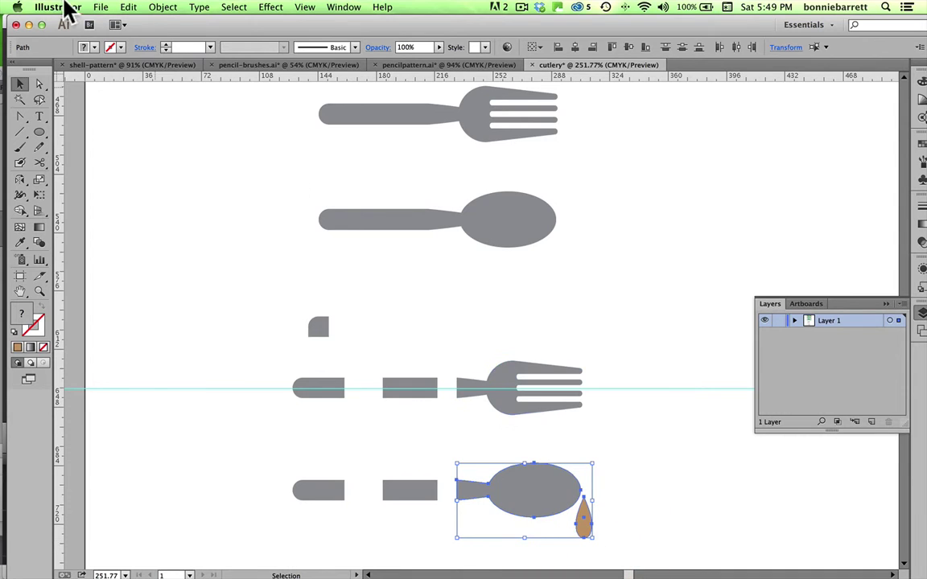
{"action": "left_click", "coordinate": [161, 7]}
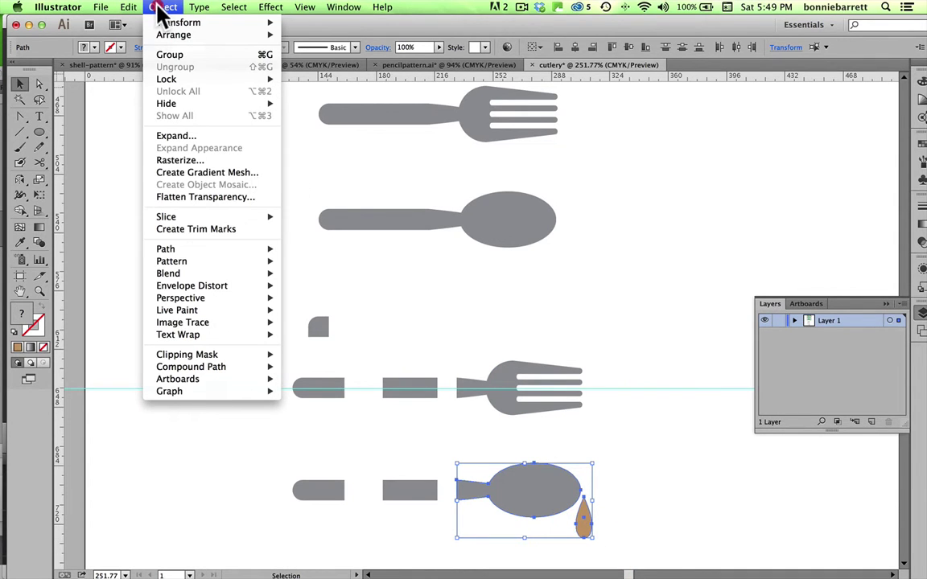
{"action": "left_click", "coordinate": [165, 55]}
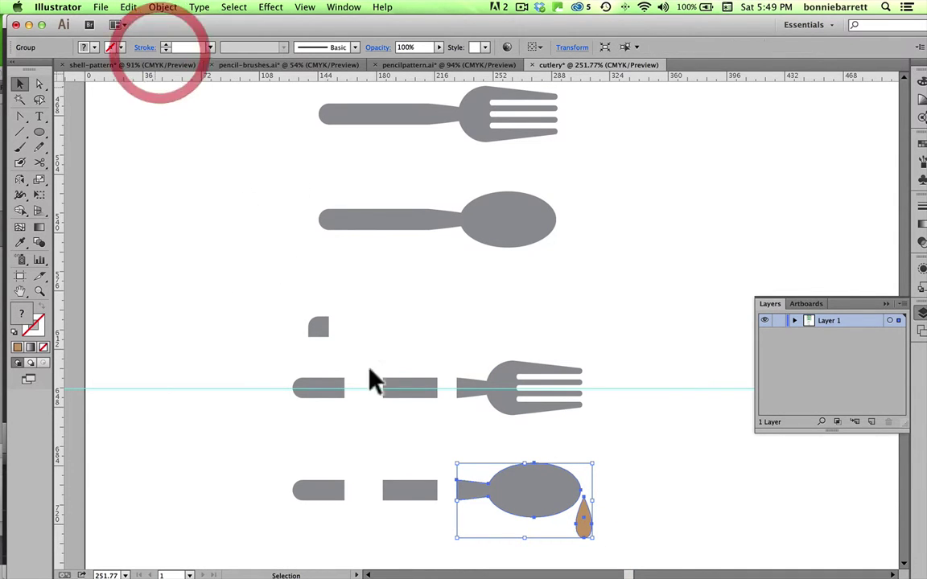
{"action": "left_click", "coordinate": [366, 426]}
- Vertically center all pieces of the dashed spoon row
{"action": "left_click_drag", "start_coordinate": [274, 439], "coordinate": [627, 542]}
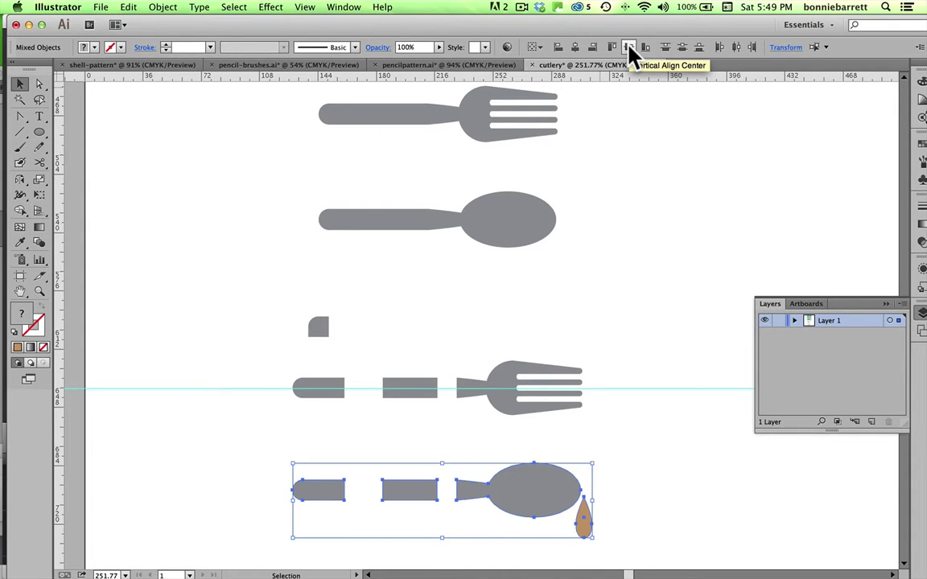
{"action": "left_click", "coordinate": [534, 47]}
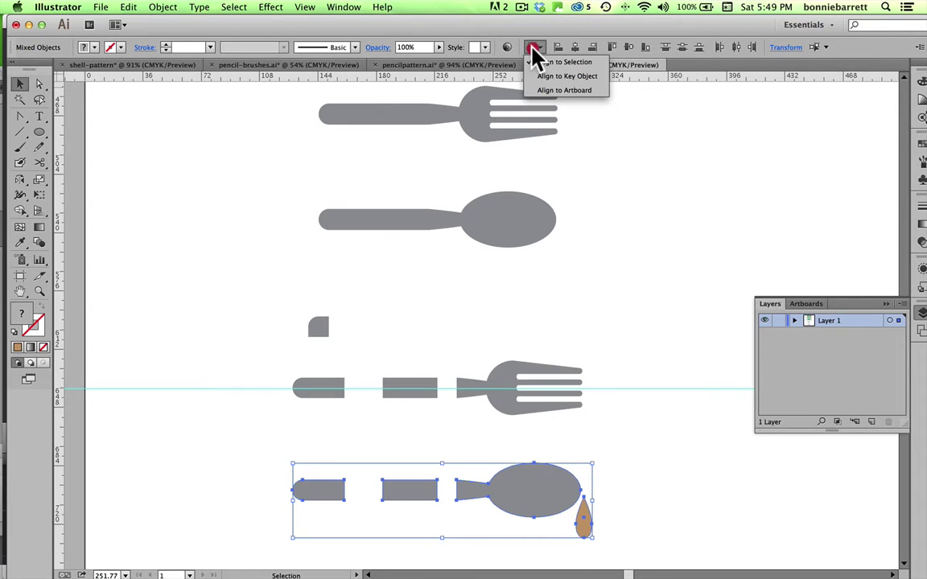
{"action": "left_click", "coordinate": [631, 48]}
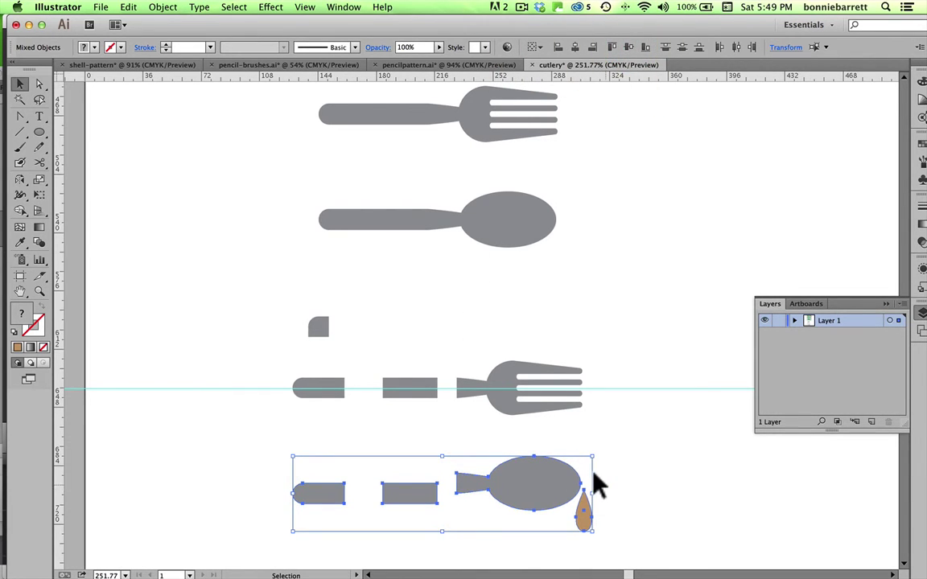
{"action": "left_click", "coordinate": [600, 525]}
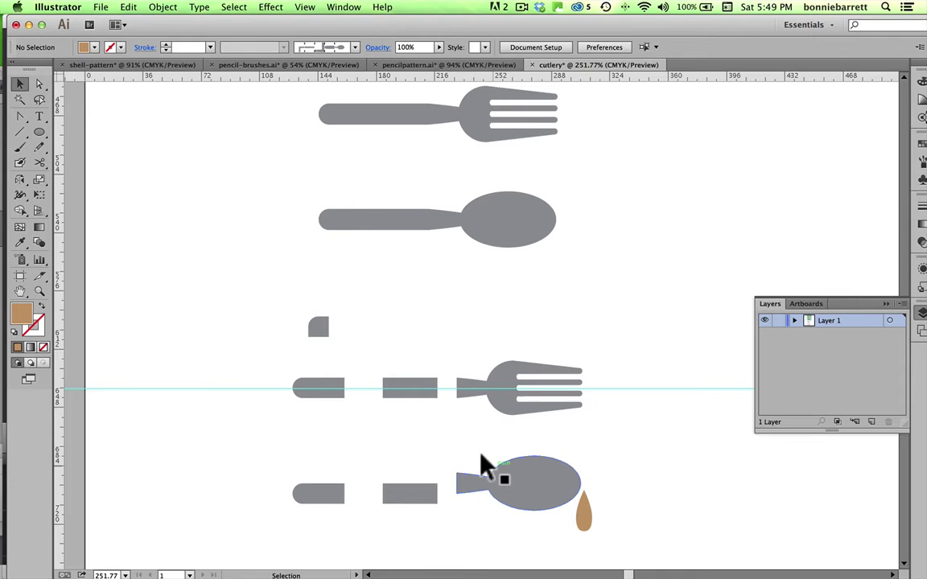
- Undo the last three changes and move the brown drop out left of the cutlery
{"action": "key", "text": "super+z"}
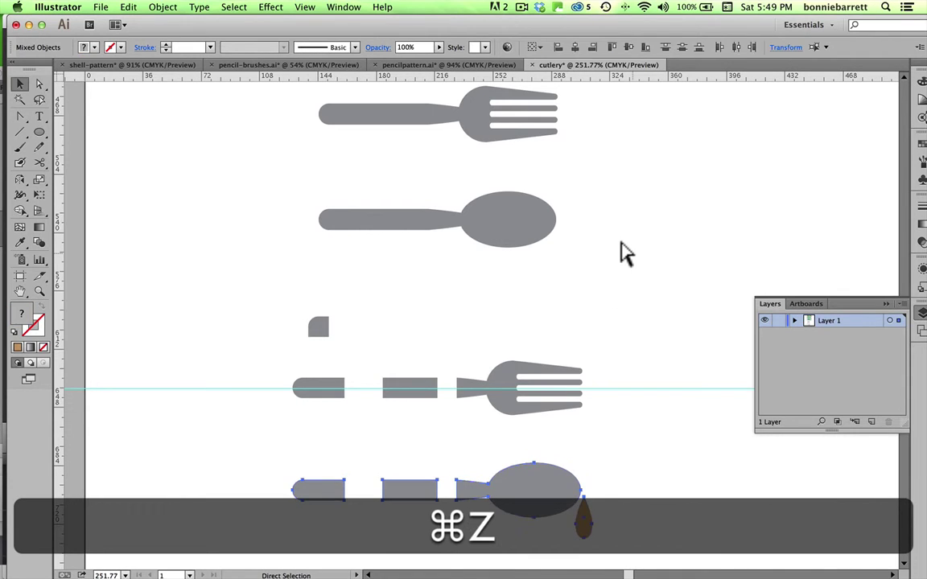
{"action": "key", "text": "super+z"}
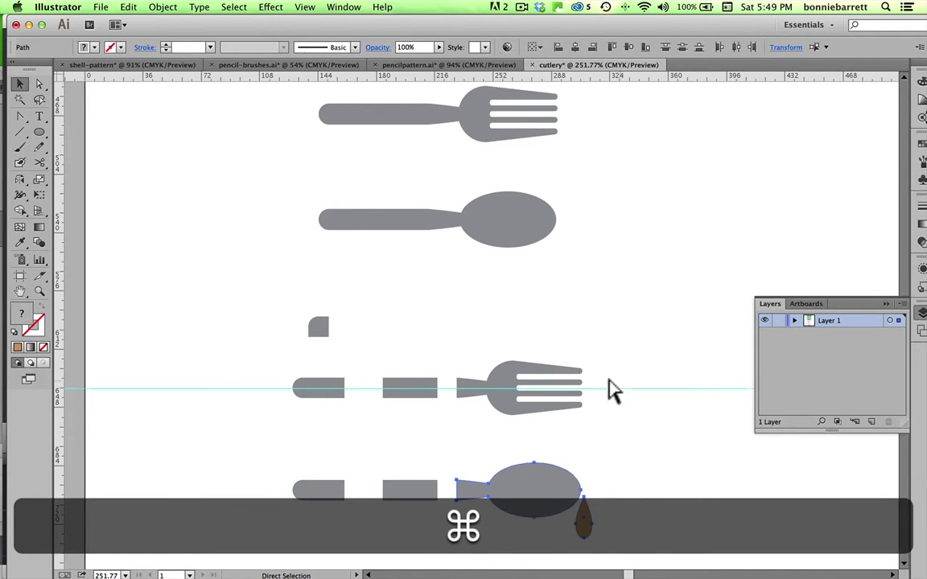
{"action": "key", "text": "super+z"}
{"action": "left_click", "coordinate": [579, 516]}
{"action": "left_click_drag", "start_coordinate": [579, 516], "coordinate": [117, 255]}
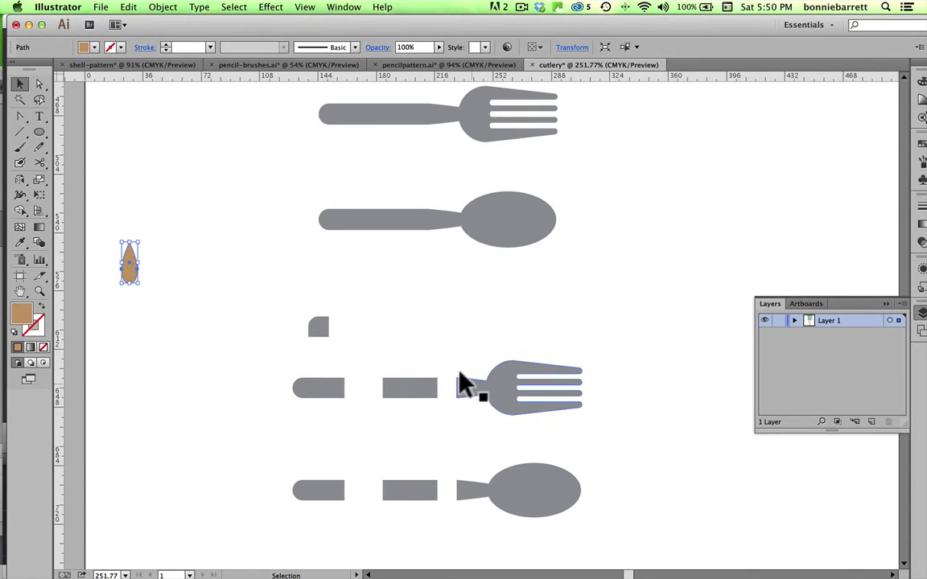
- Move the top spoon straight up so it sits just beneath the fork
{"action": "key", "text": "space"}
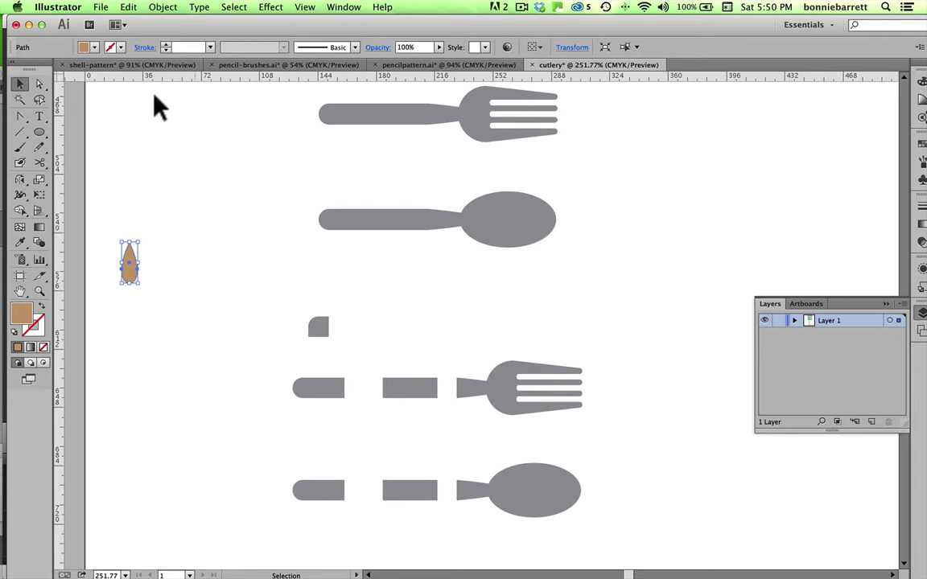
{"action": "left_click", "coordinate": [39, 291]}
{"action": "key", "text": "space"}
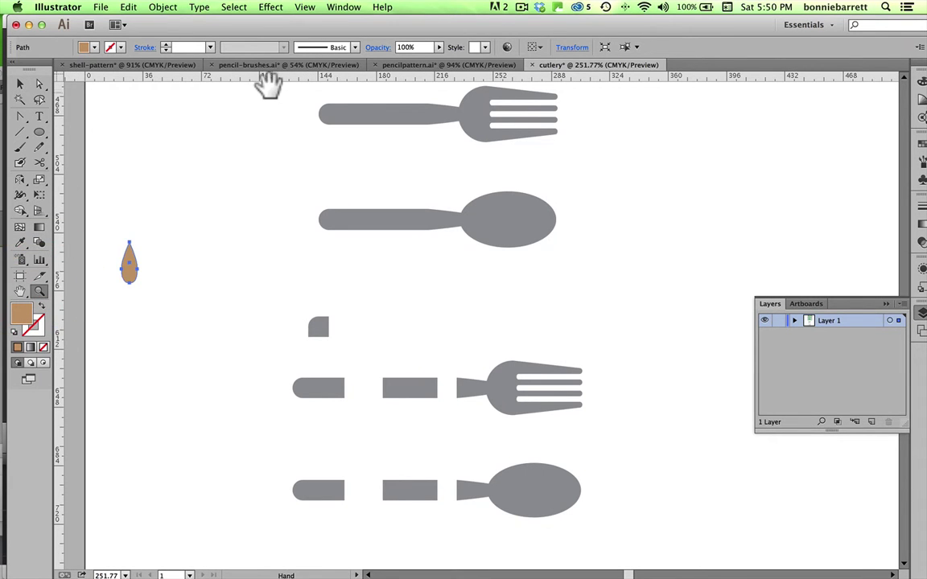
{"action": "left_click_drag", "start_coordinate": [265, 83], "coordinate": [317, 215]}
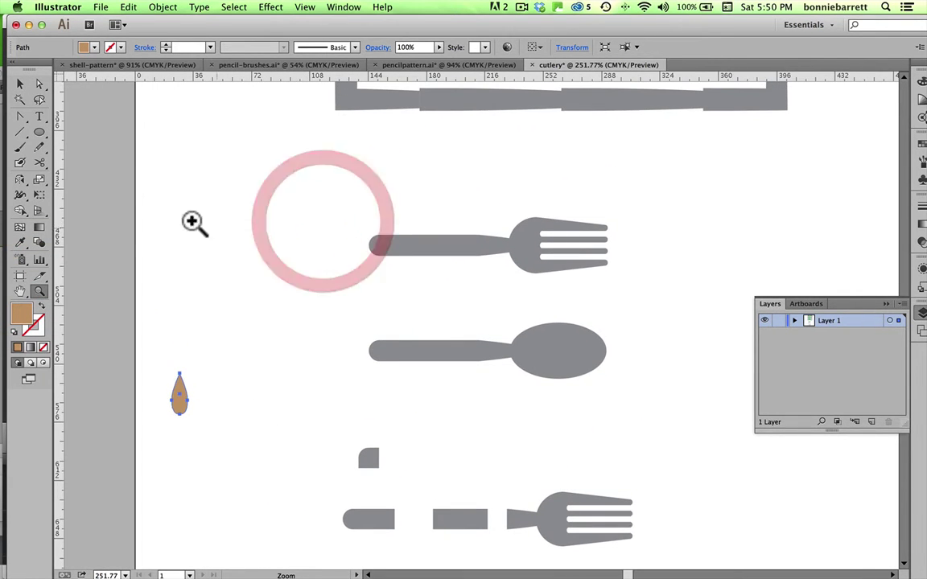
{"action": "left_click", "coordinate": [21, 85]}
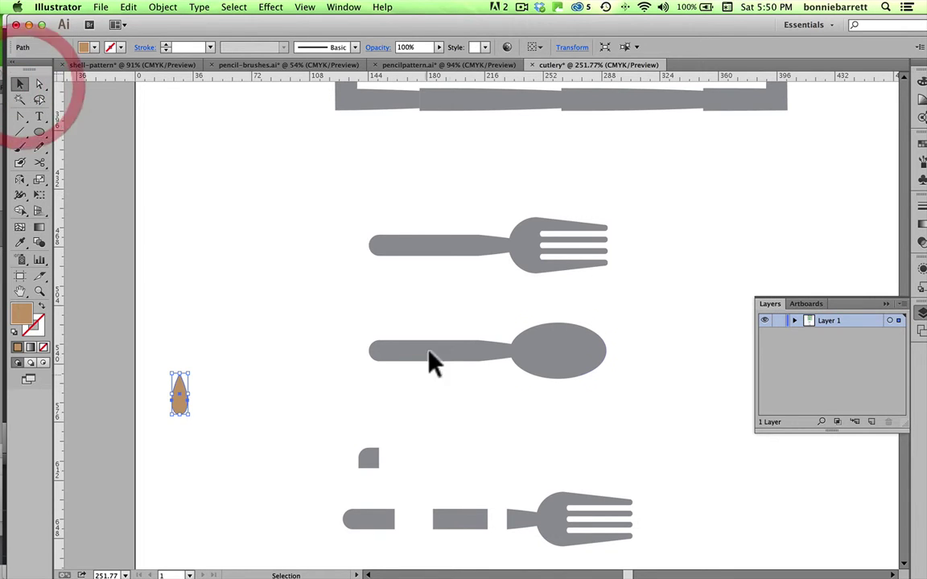
{"action": "left_click", "coordinate": [461, 345]}
{"action": "left_click_drag", "start_coordinate": [456, 336], "coordinate": [455, 296]}
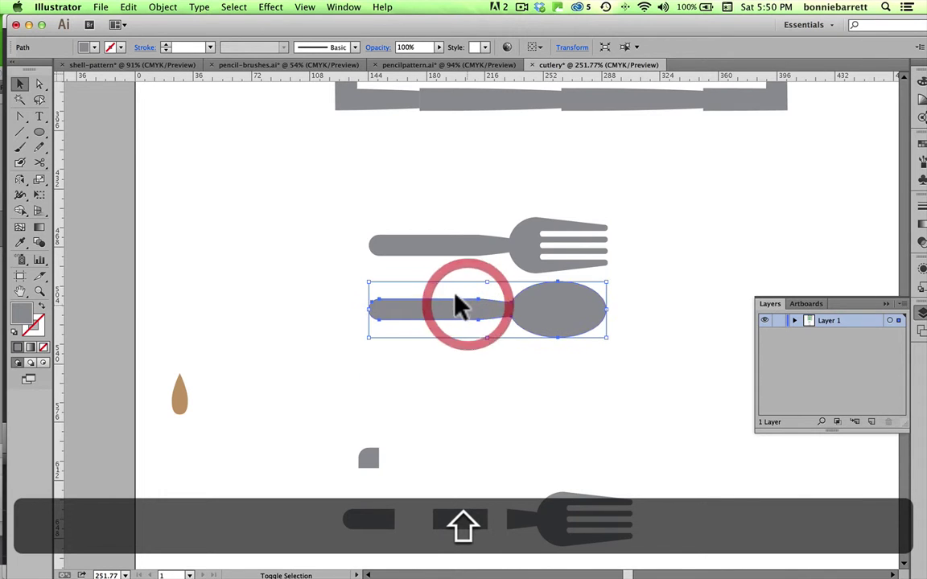
- Draw a tall lavender-tint rectangle across both the fork and spoon handles
{"action": "left_click", "coordinate": [456, 363]}
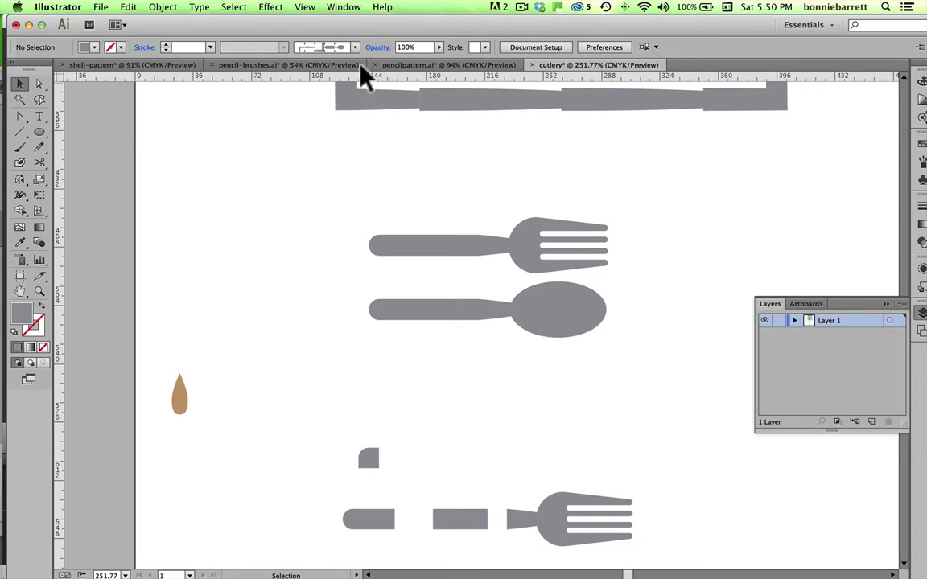
{"action": "key", "text": "super+y"}
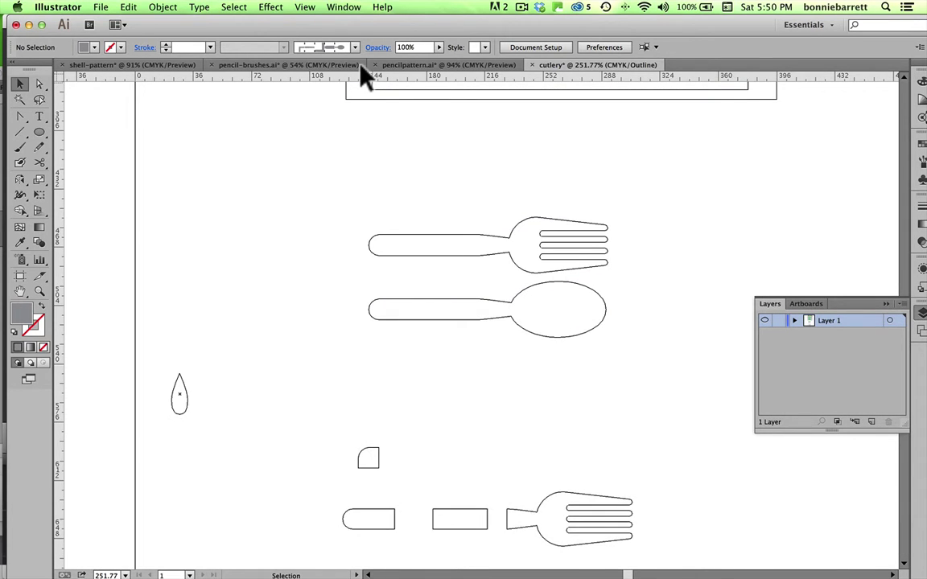
{"action": "key", "text": "super+y"}
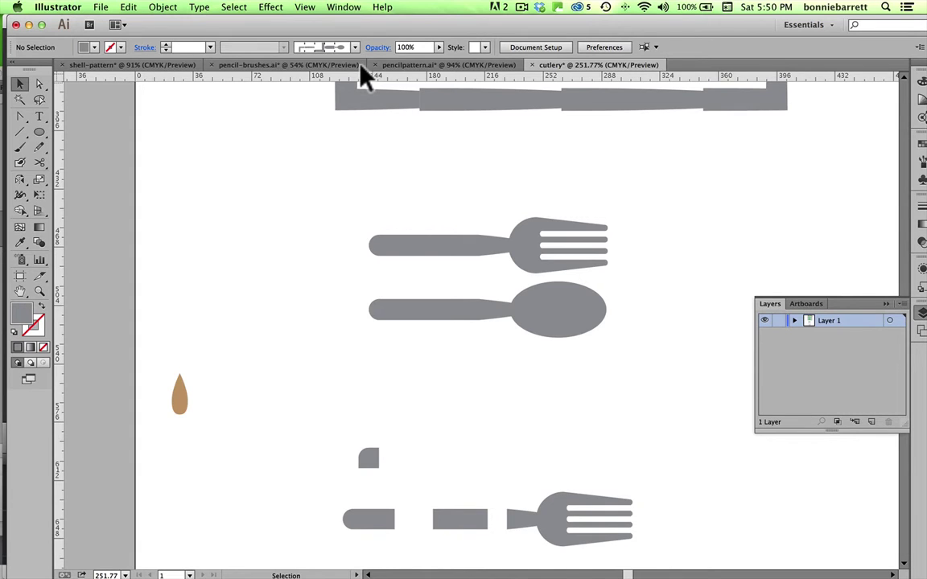
{"action": "left_click", "coordinate": [41, 133]}
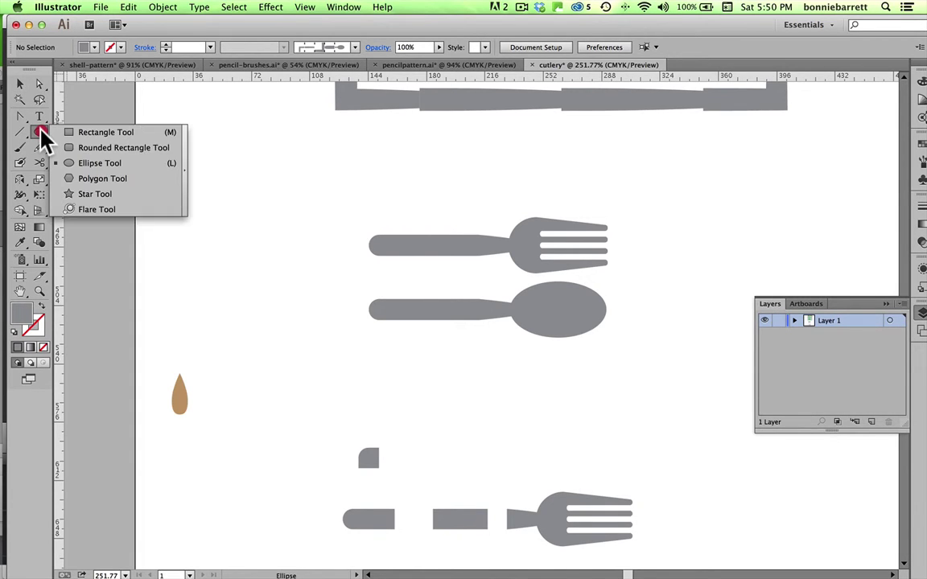
{"action": "left_click_drag", "start_coordinate": [40, 134], "coordinate": [78, 133]}
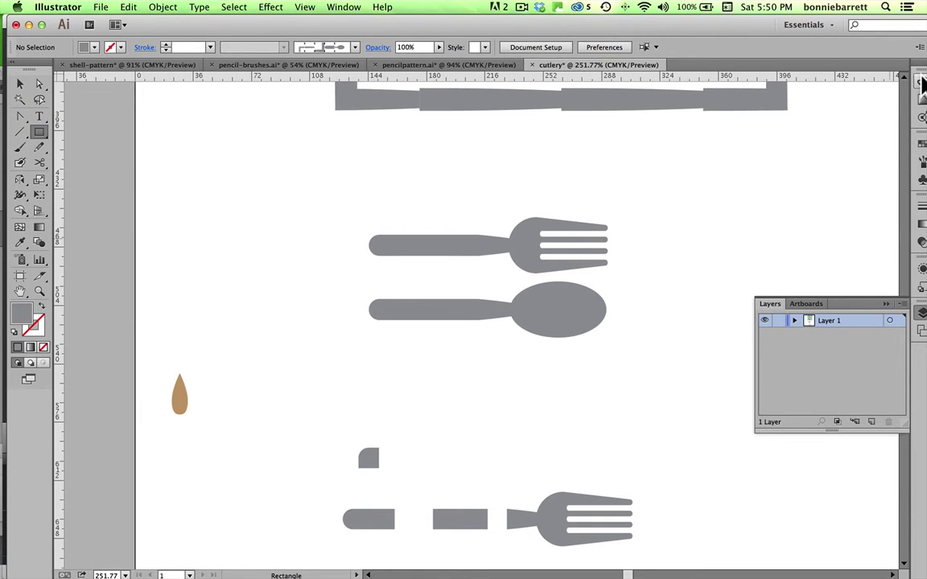
{"action": "left_click", "coordinate": [922, 80]}
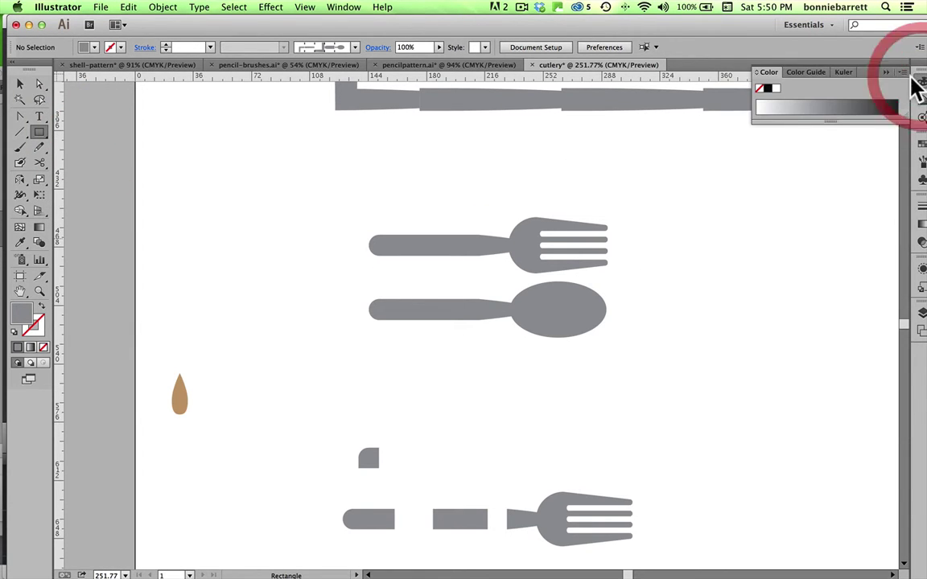
{"action": "left_click", "coordinate": [803, 73]}
{"action": "left_click", "coordinate": [847, 156]}
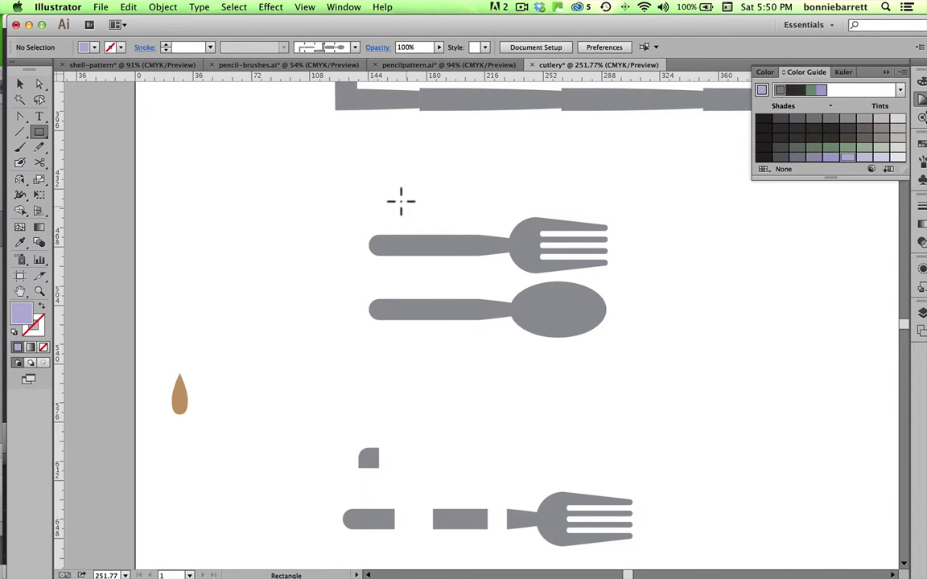
{"action": "left_click_drag", "start_coordinate": [406, 206], "coordinate": [420, 340]}
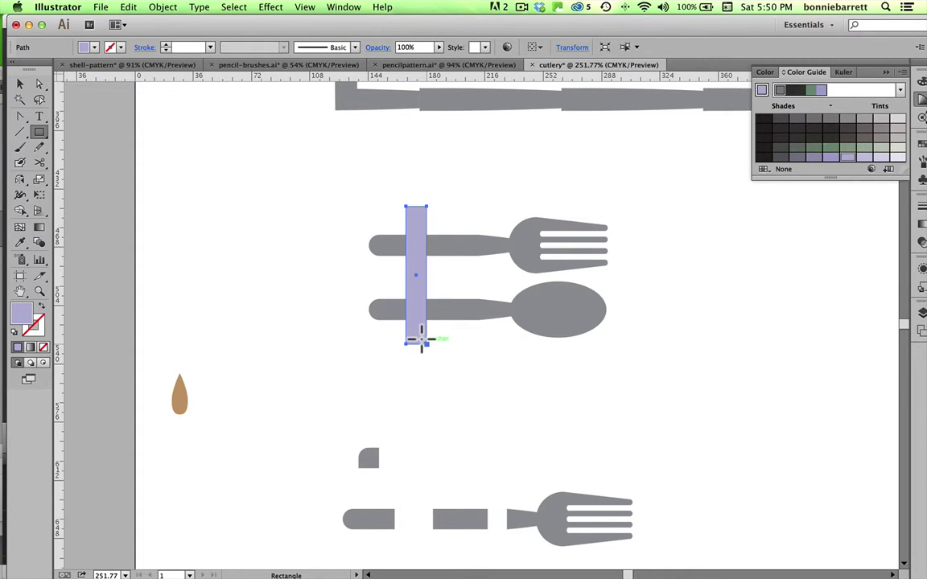
- Nudge the lavender strip left and place a horizontal copy further right across the handles
{"action": "left_click", "coordinate": [19, 83]}
{"action": "left_click_drag", "start_coordinate": [409, 243], "coordinate": [394, 236]}
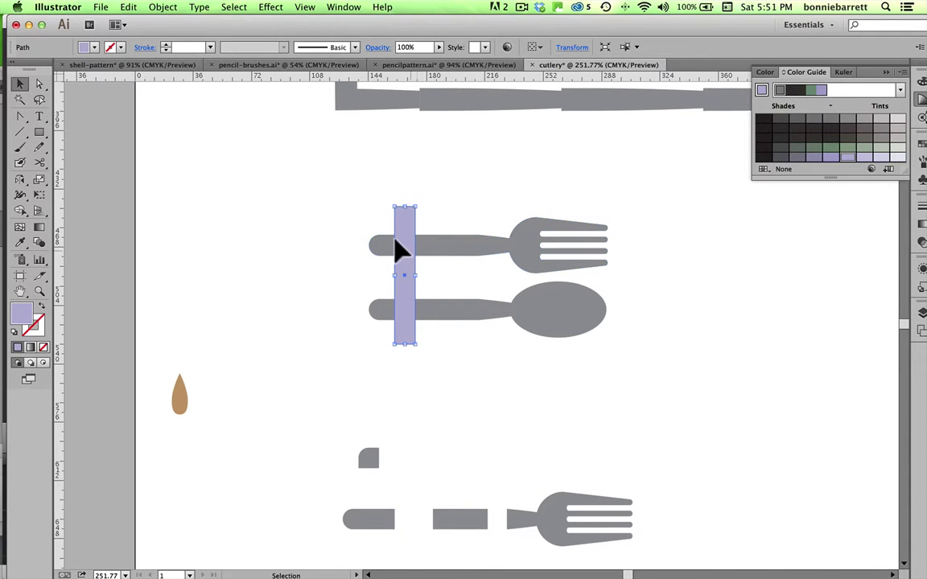
{"action": "key", "text": "alt+shift"}
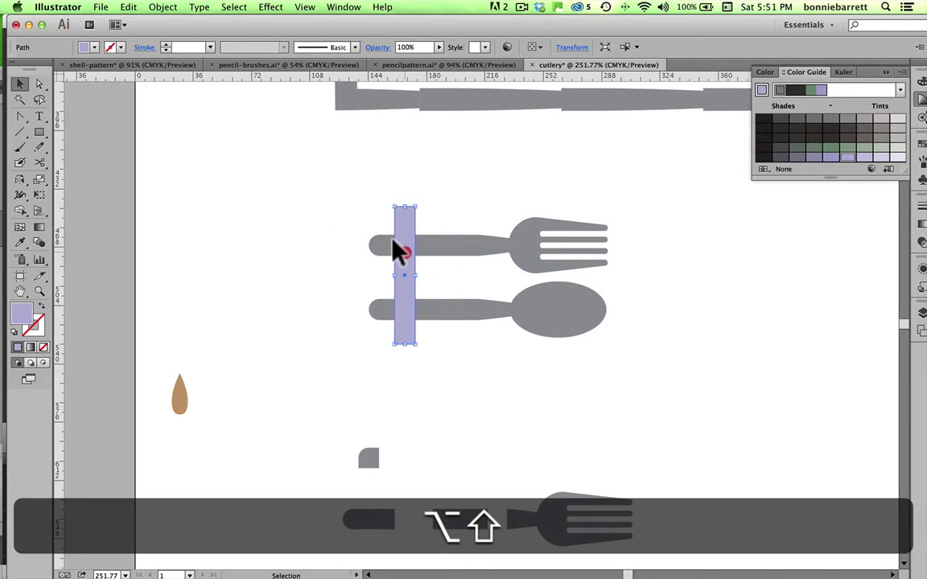
{"action": "left_click_drag", "start_coordinate": [400, 252], "coordinate": [456, 252]}
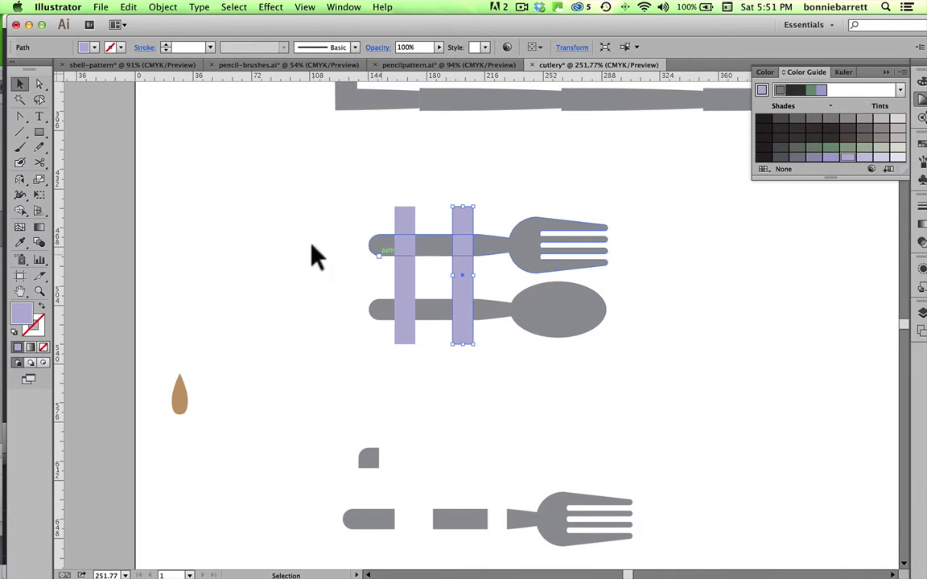
{"action": "left_click", "coordinate": [38, 292]}
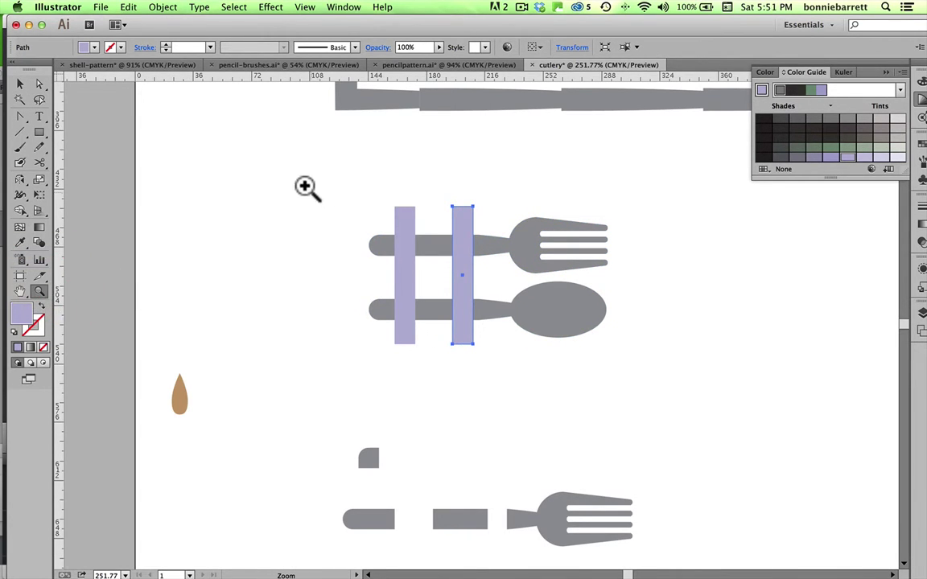
{"action": "left_click_drag", "start_coordinate": [311, 192], "coordinate": [650, 383]}
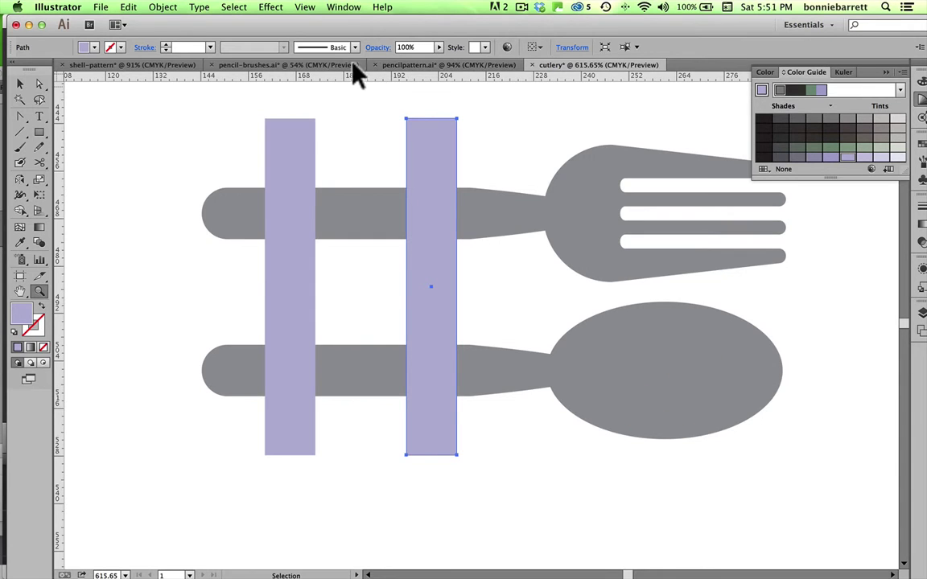
{"action": "left_click_drag", "start_coordinate": [352, 72], "coordinate": [385, 49]}
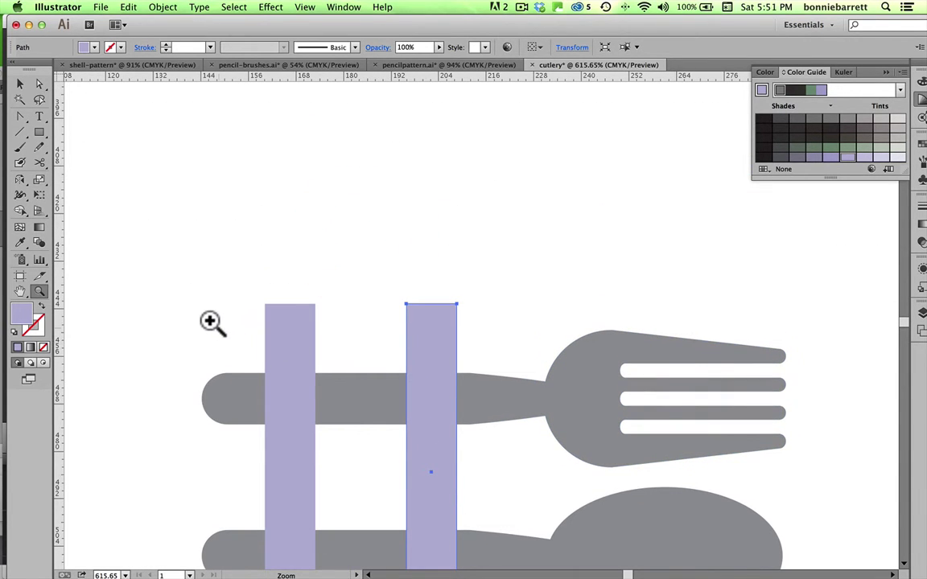
{"action": "left_click_drag", "start_coordinate": [358, 364], "coordinate": [373, 199]}
- Divide the cutlery and both lavender strips with Pathfinder Divide
{"action": "left_click", "coordinate": [20, 84]}
{"action": "left_click_drag", "start_coordinate": [186, 135], "coordinate": [606, 436]}
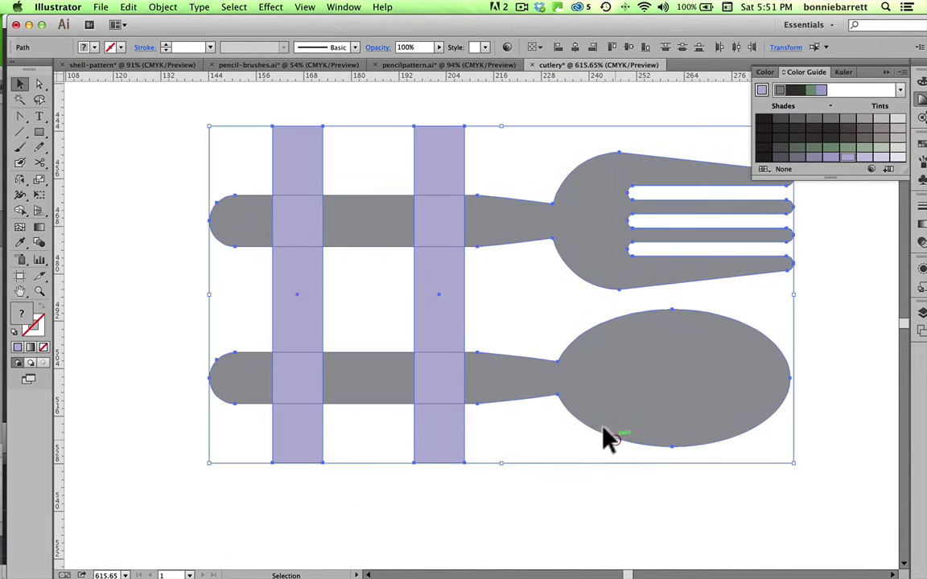
{"action": "left_click", "coordinate": [344, 8]}
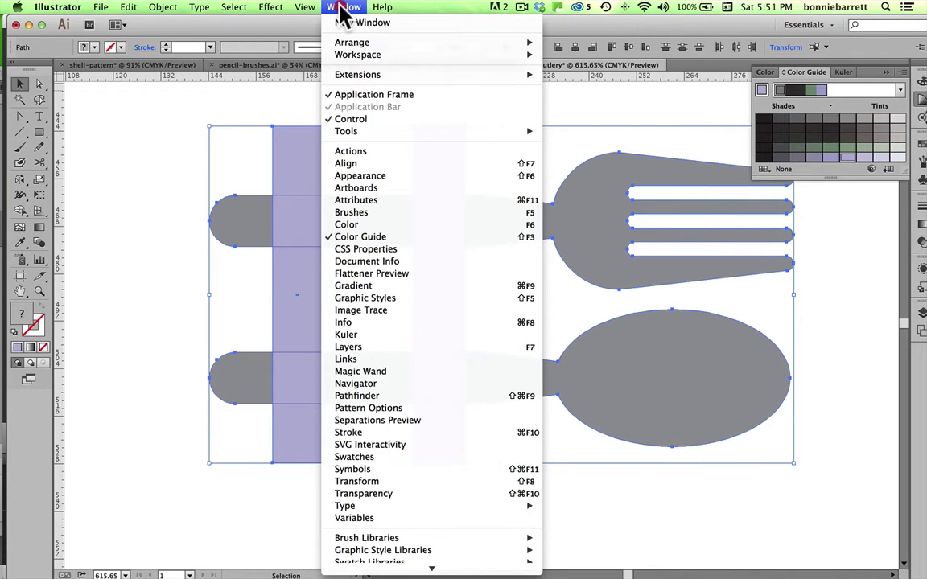
{"action": "left_click", "coordinate": [392, 396]}
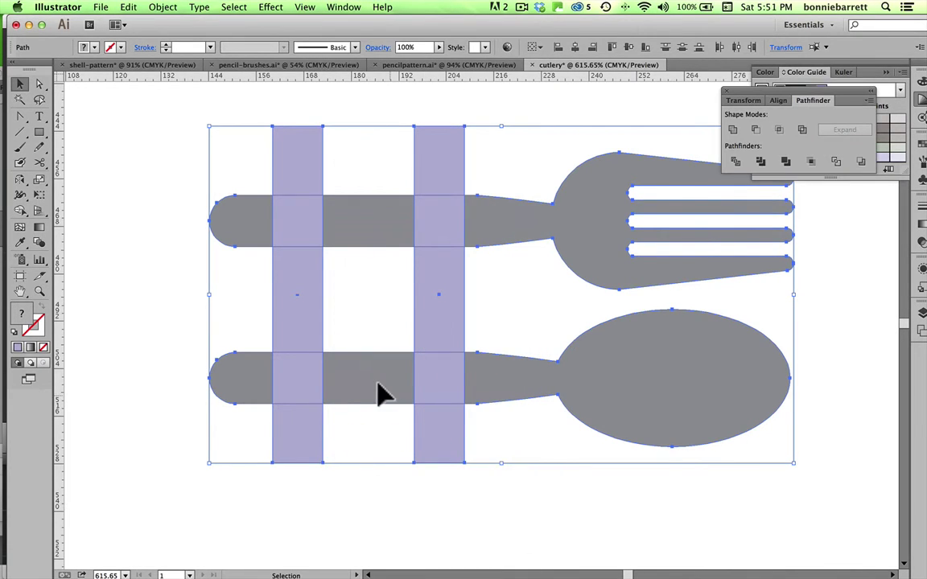
{"action": "left_click", "coordinate": [761, 162]}
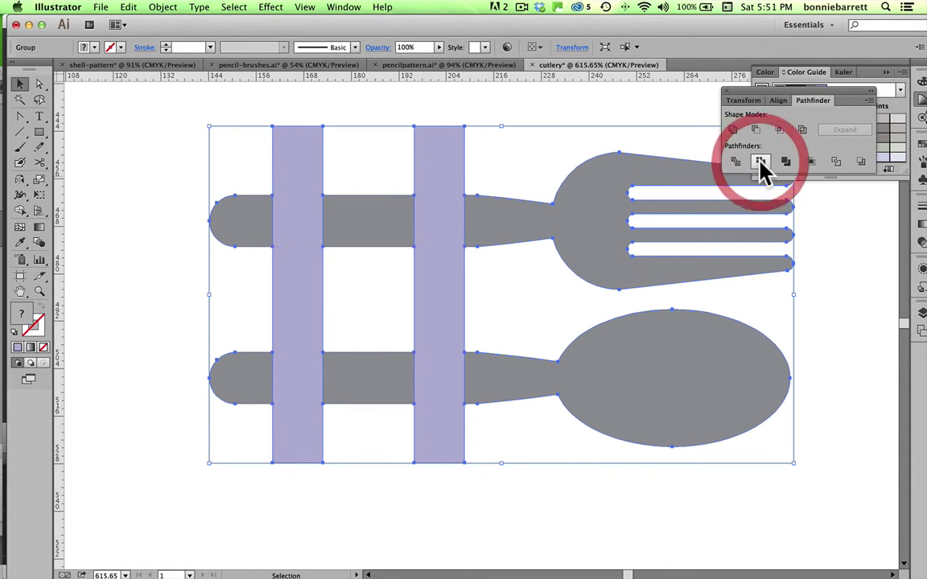
- Ungroup the divided pieces and delete both lavender strips, leaving gaps in the handles
{"action": "left_click", "coordinate": [164, 7]}
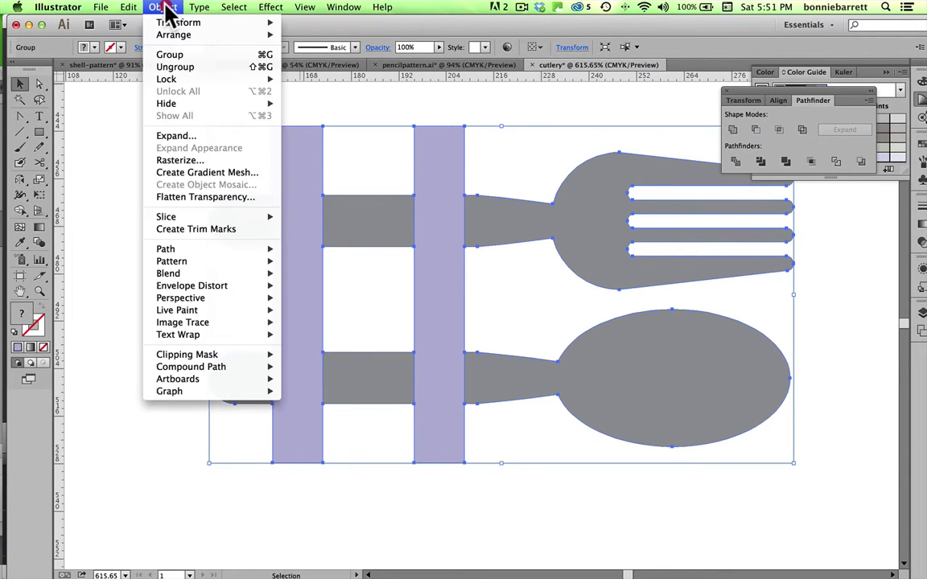
{"action": "left_click", "coordinate": [173, 67]}
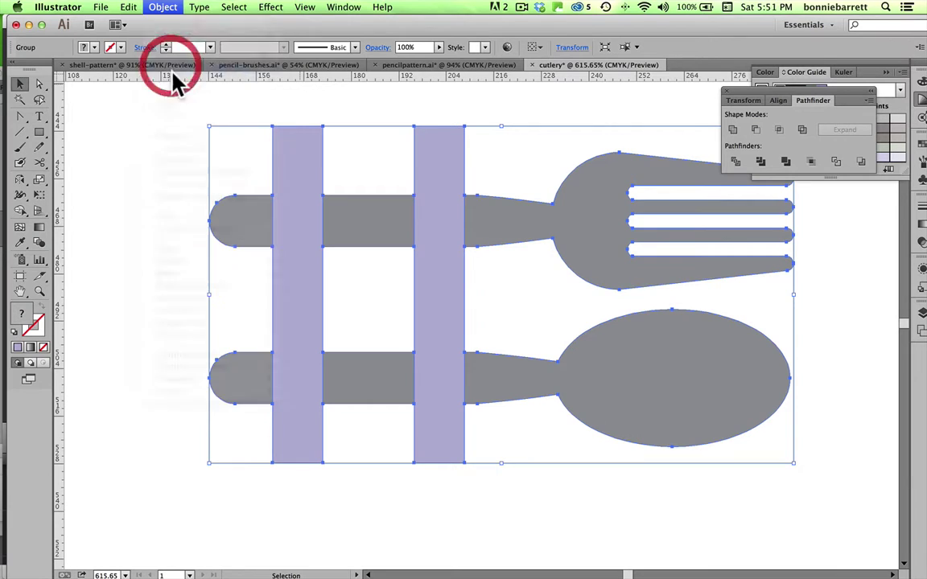
{"action": "left_click", "coordinate": [130, 100]}
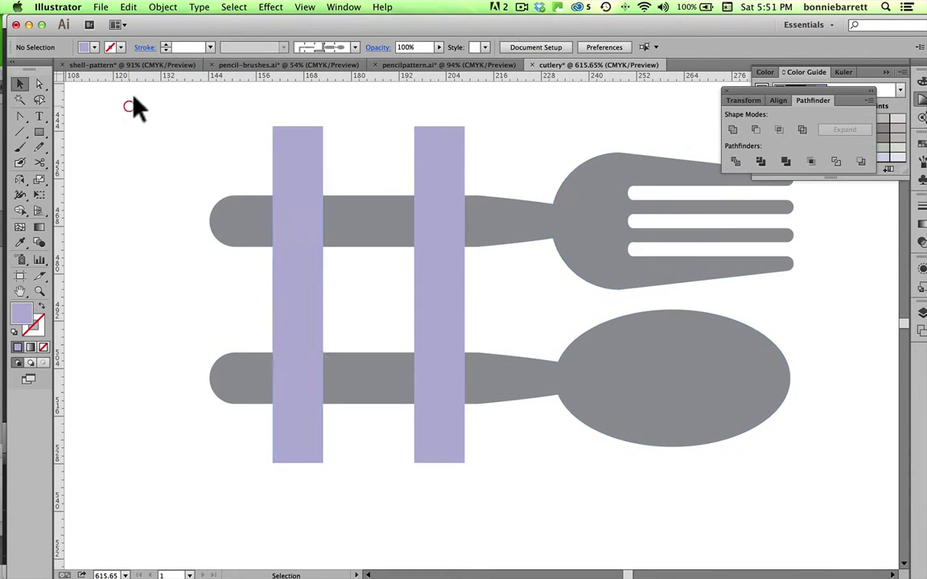
{"action": "left_click", "coordinate": [294, 151]}
{"action": "key", "text": "super+shift+d"}
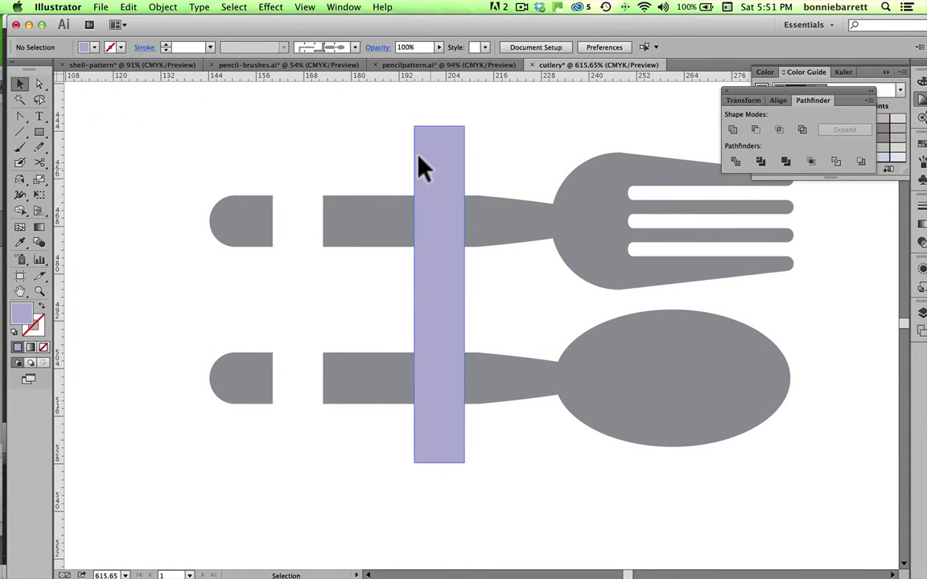
{"action": "left_click", "coordinate": [433, 173]}
{"action": "key", "text": "super+4"}
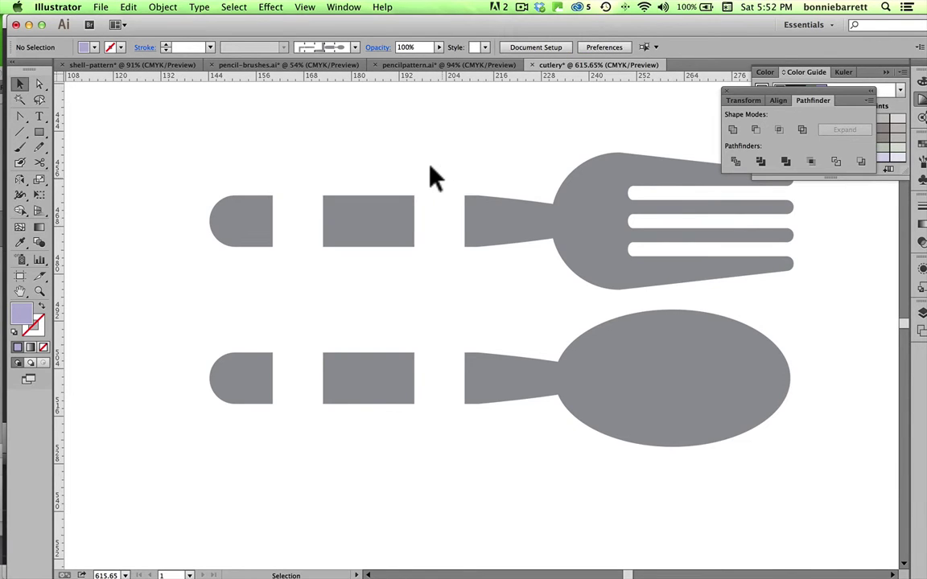
{"action": "left_click", "coordinate": [369, 204]}
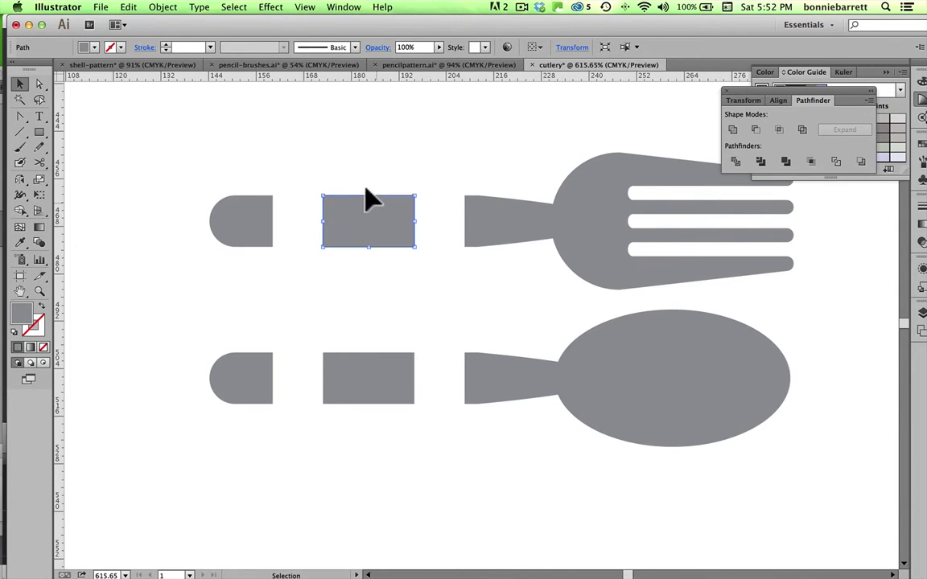
{"action": "left_click", "coordinate": [344, 8]}
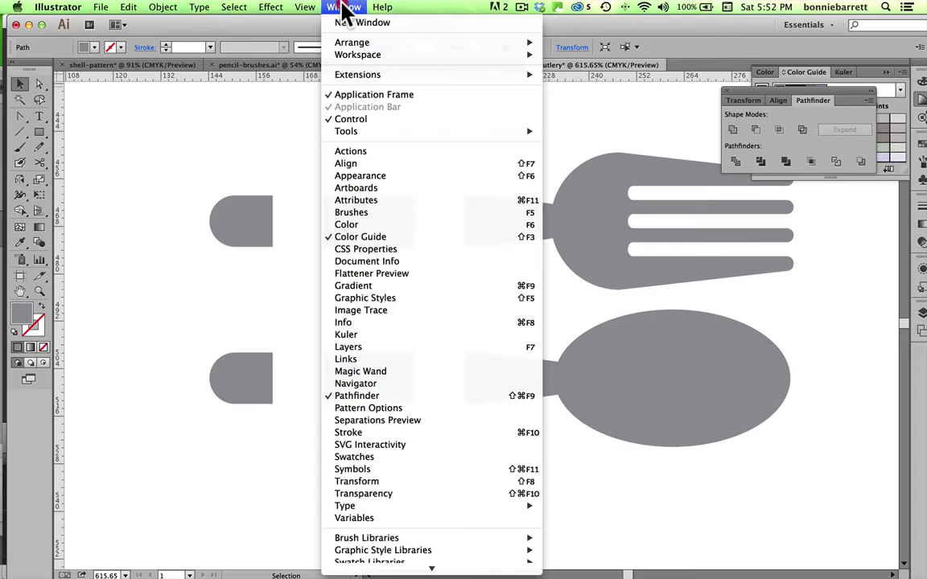
{"action": "left_click", "coordinate": [395, 486]}
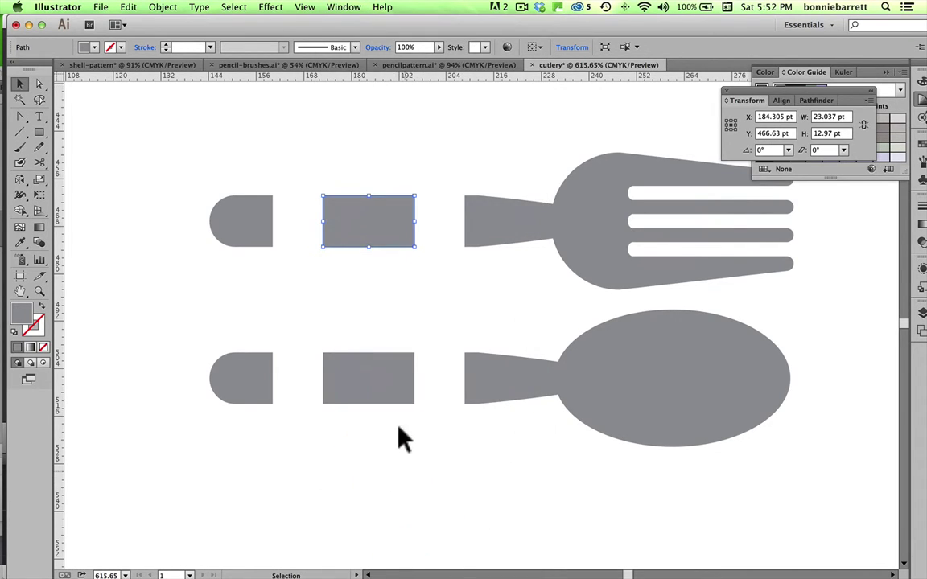
{"action": "left_click_drag", "start_coordinate": [772, 93], "coordinate": [394, 103]}
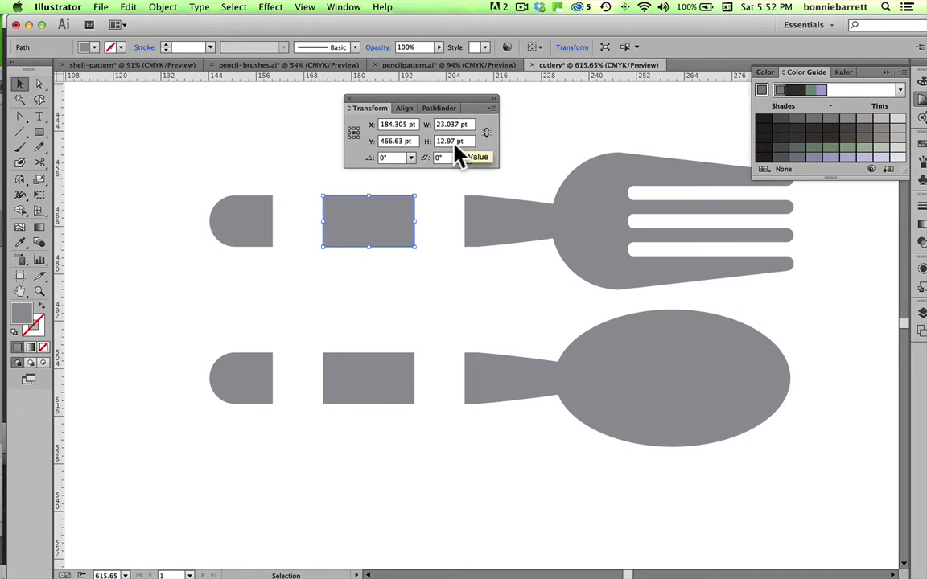
{"action": "left_click", "coordinate": [452, 142]}
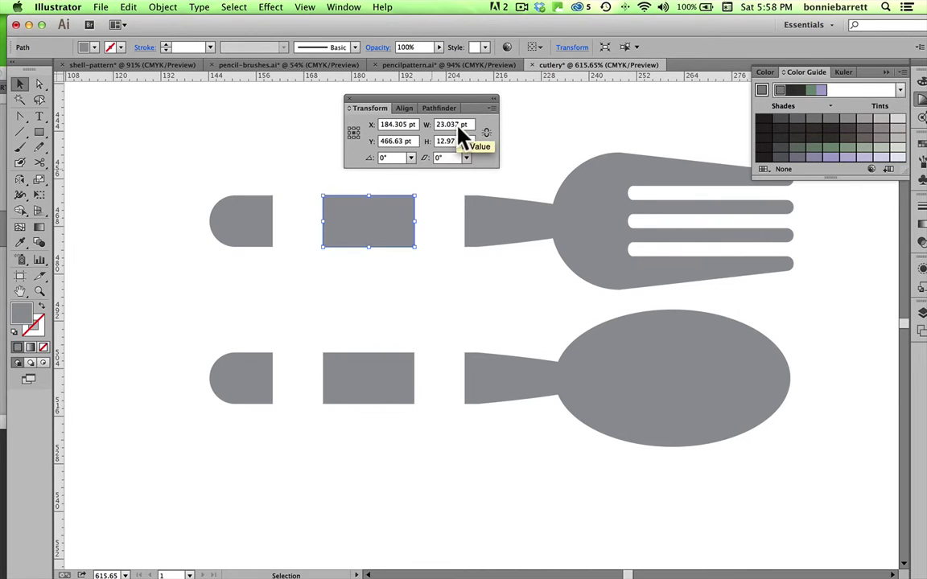
{"action": "double_click", "coordinate": [449, 125]}
{"action": "type", "text": "12.97"}
{"action": "key", "text": "Return"}
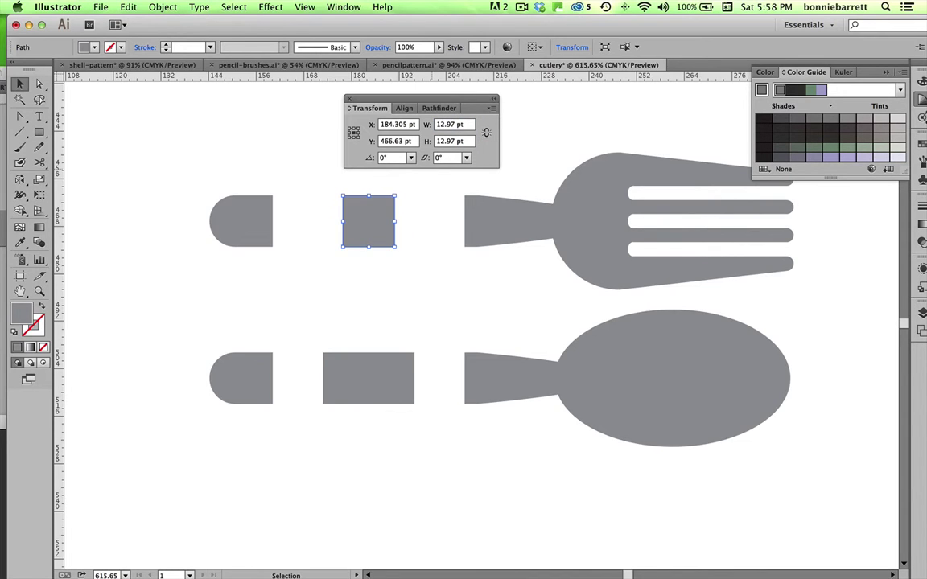
{"action": "left_click", "coordinate": [357, 387]}
{"action": "key", "text": "Delete"}
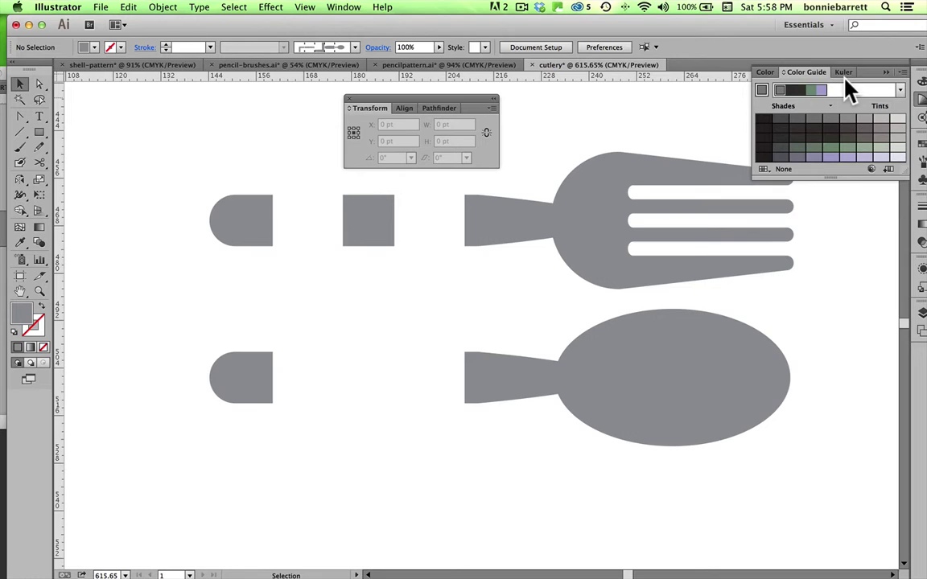
- Swap the Color Guide for the Brushes panel and select the small grey square
{"action": "left_click", "coordinate": [883, 73]}
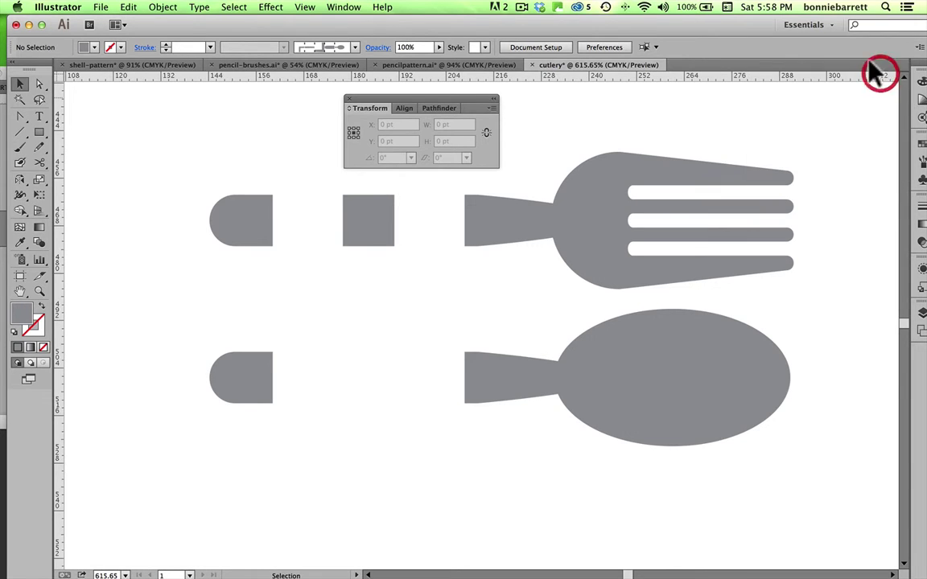
{"action": "left_click", "coordinate": [921, 160]}
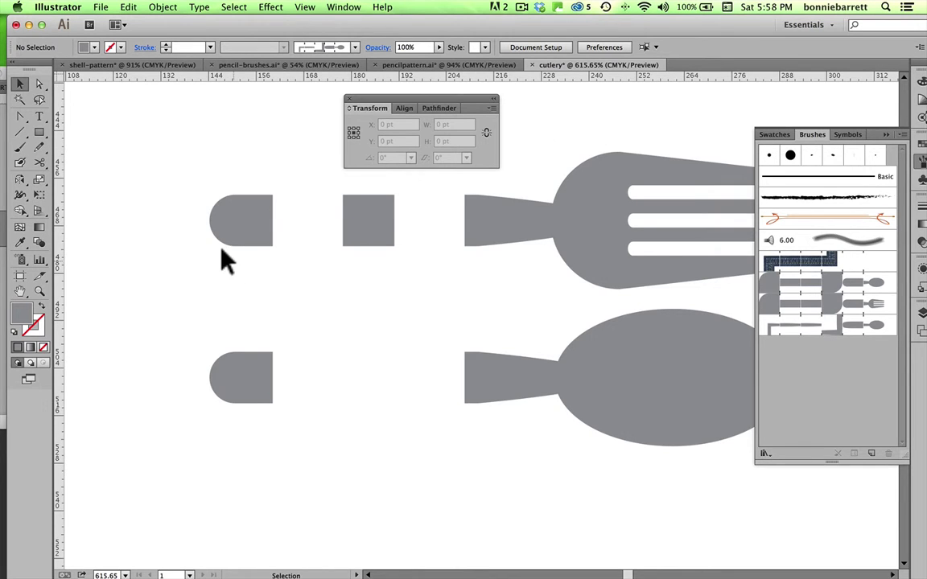
{"action": "left_click_drag", "start_coordinate": [333, 185], "coordinate": [407, 269]}
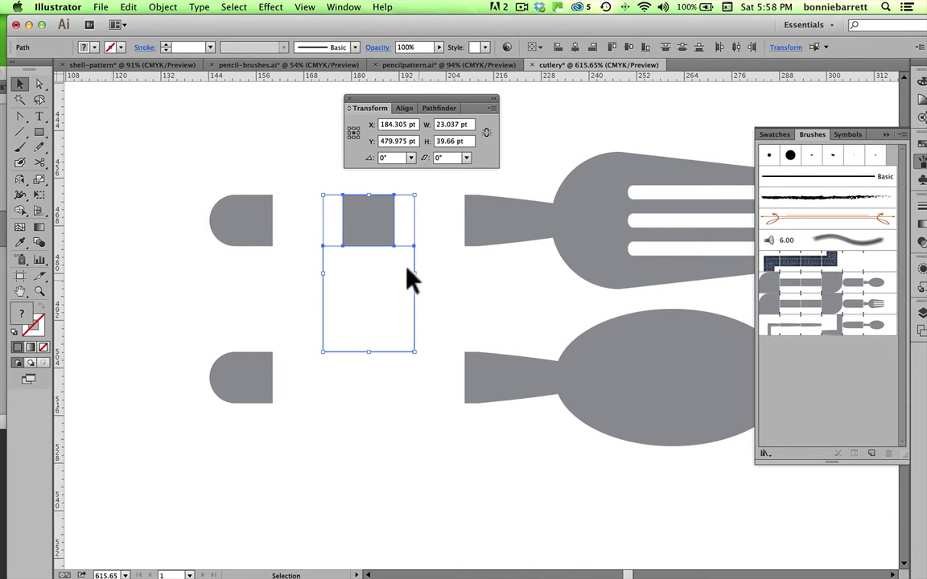
{"action": "left_click", "coordinate": [452, 276]}
{"action": "left_click", "coordinate": [354, 209]}
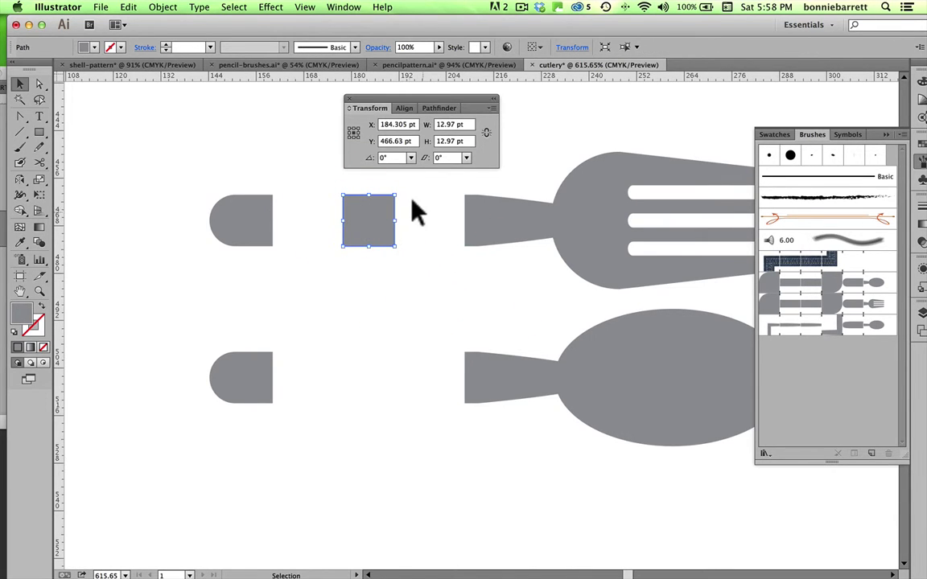
- Create a new brush from the square, choosing Pattern Brush as its type
{"action": "left_click", "coordinate": [901, 134]}
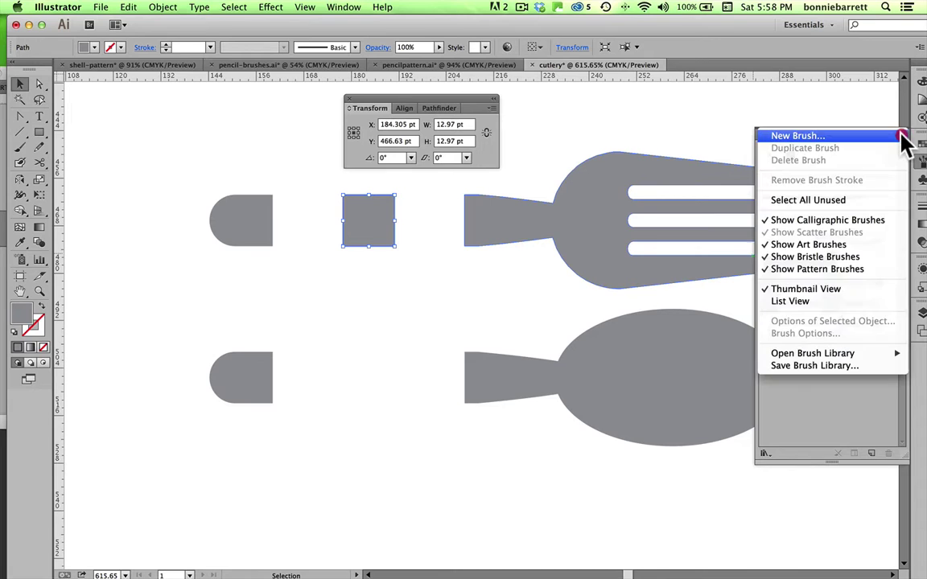
{"action": "left_click", "coordinate": [806, 136]}
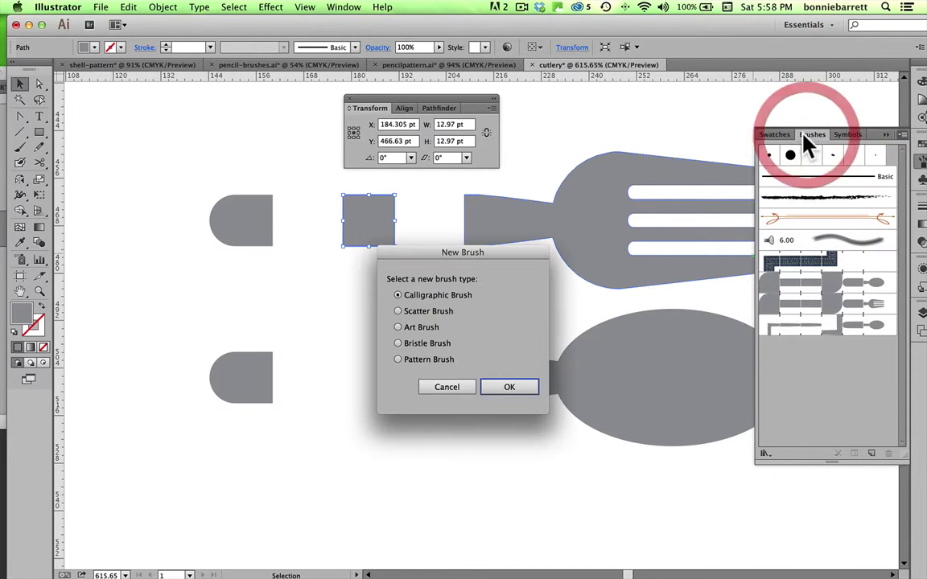
{"action": "left_click", "coordinate": [397, 360]}
{"action": "left_click", "coordinate": [503, 388]}
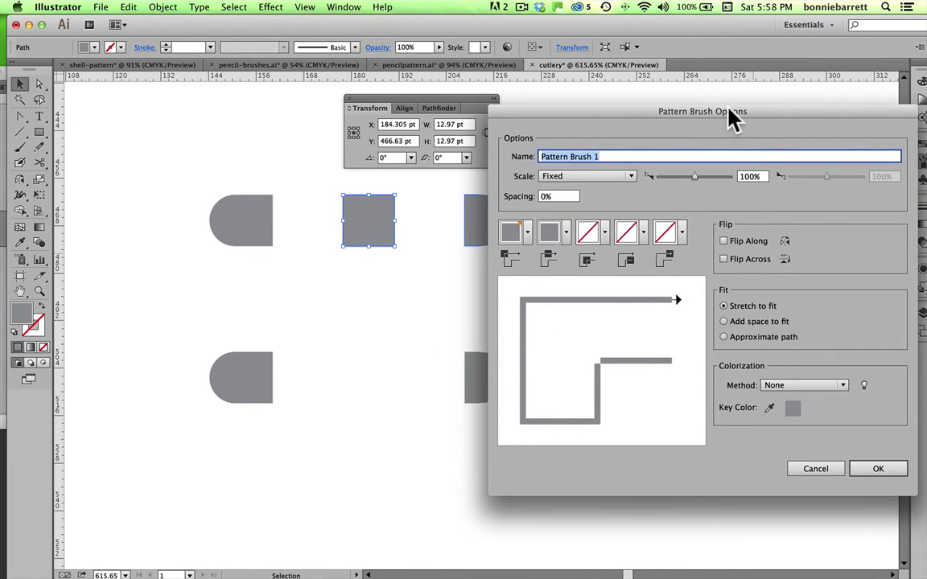
- Name the pattern brush 'Fork', set colorization to Tints, and save it
{"action": "mouse_move", "coordinate": [728, 112]}
{"action": "left_mouse_down"}
{"action": "mouse_move", "coordinate": [692, 141]}
{"action": "mouse_move", "coordinate": [677, 182]}
{"action": "left_mouse_up"}
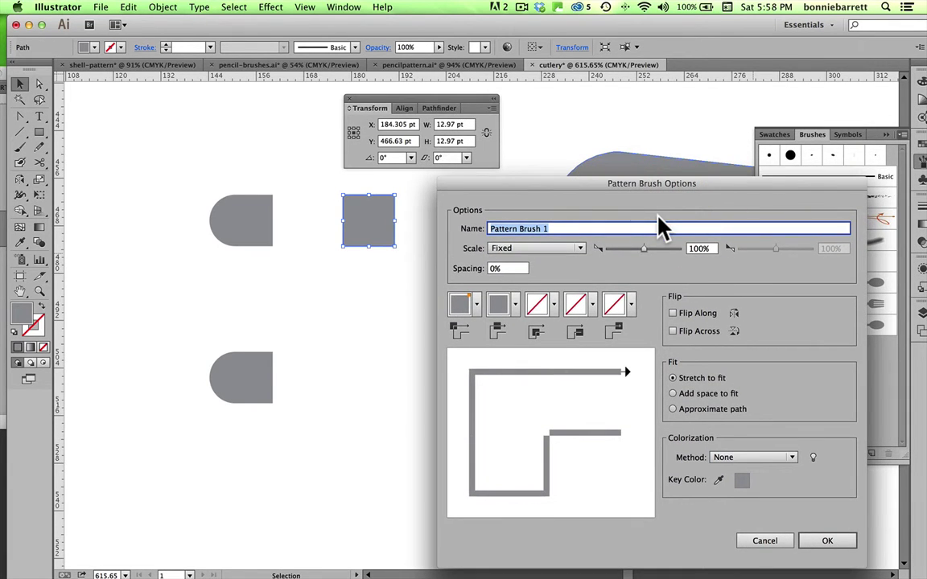
{"action": "type", "text": "Fork"}
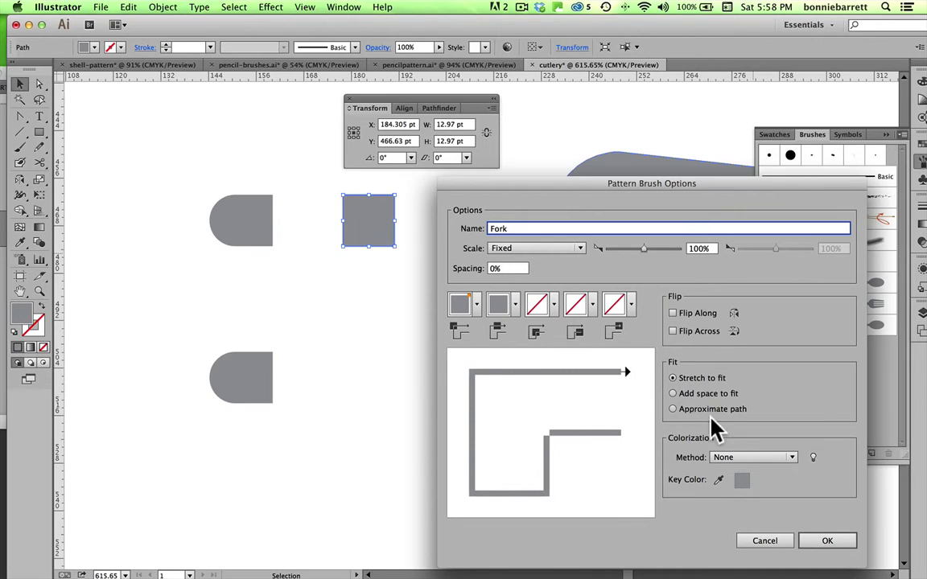
{"action": "left_click", "coordinate": [744, 458]}
{"action": "left_click_drag", "start_coordinate": [745, 462], "coordinate": [734, 485]}
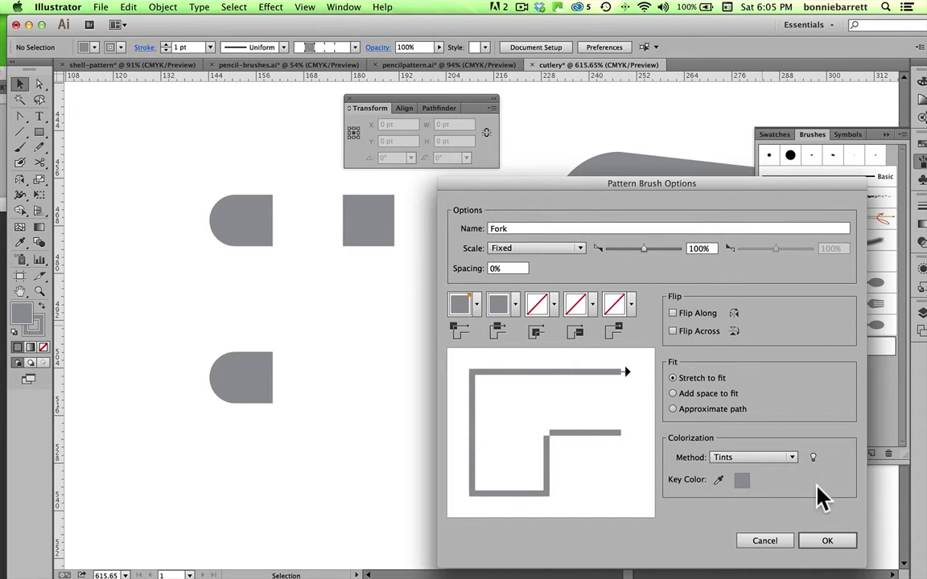
{"action": "left_click", "coordinate": [826, 541]}
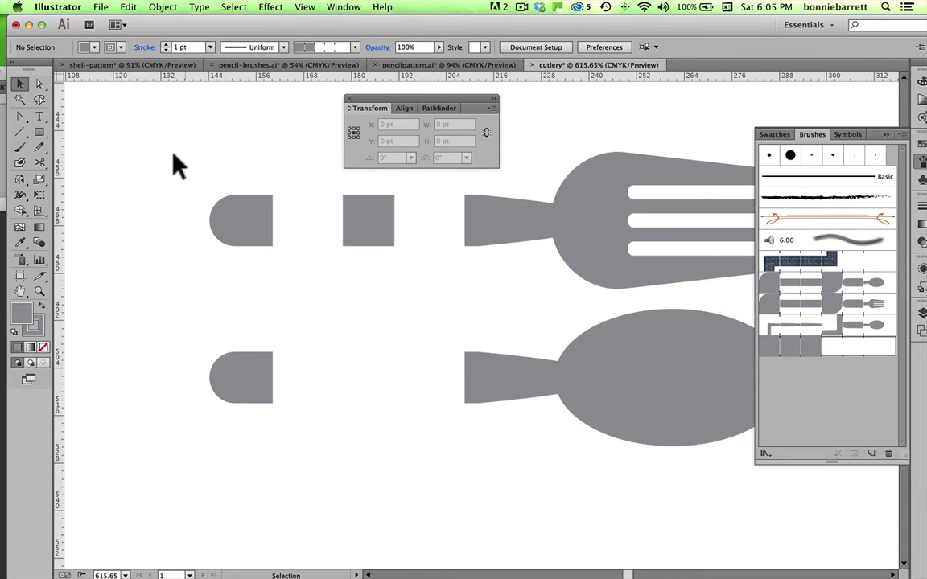
- Alt-drag the rounded handle end onto the Fork brush's start tile and confirm
{"action": "left_click_drag", "start_coordinate": [186, 167], "coordinate": [277, 248]}
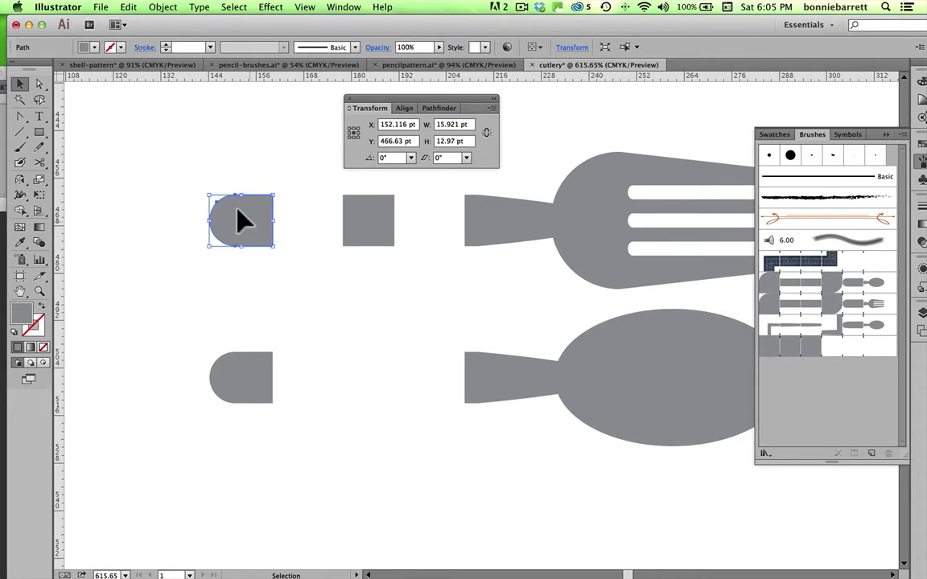
{"action": "mouse_move", "coordinate": [242, 219]}
{"action": "left_mouse_down"}
{"action": "mouse_move", "coordinate": [542, 326]}
{"action": "mouse_move", "coordinate": [855, 346]}
{"action": "mouse_move", "coordinate": [841, 350]}
{"action": "left_mouse_up"}
{"action": "key", "text": "alt"}
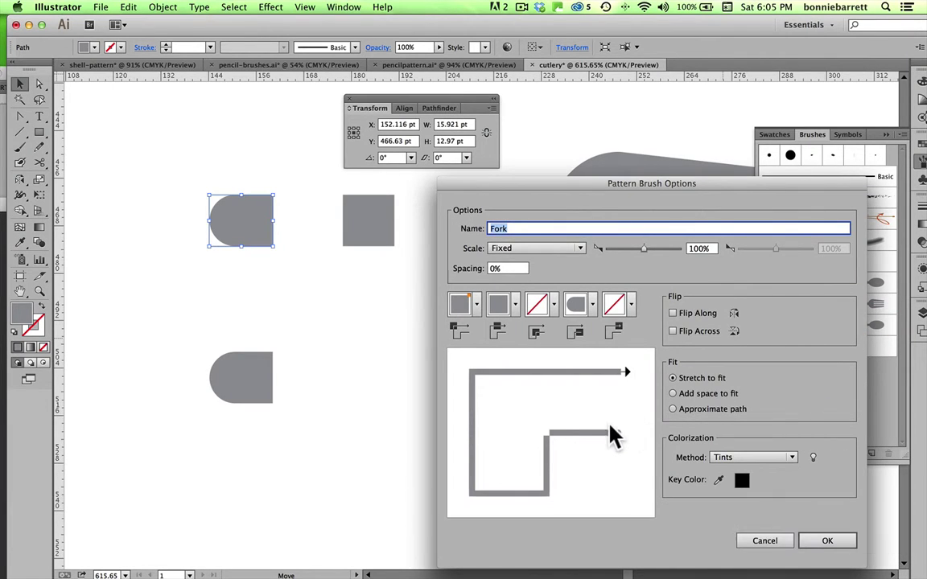
{"action": "left_click", "coordinate": [825, 541]}
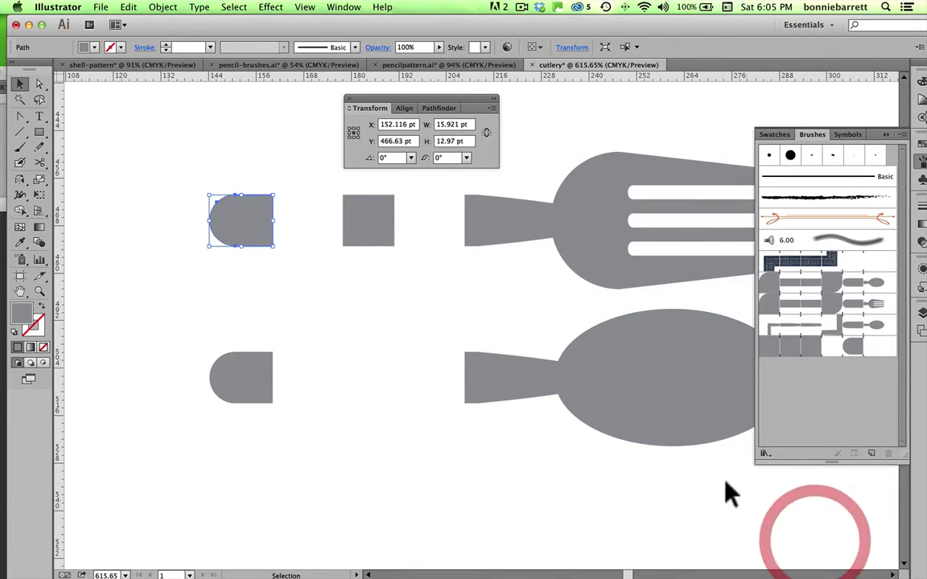
- Alt-drag the fork head onto the Fork brush's end tile and confirm
{"action": "left_click", "coordinate": [578, 187]}
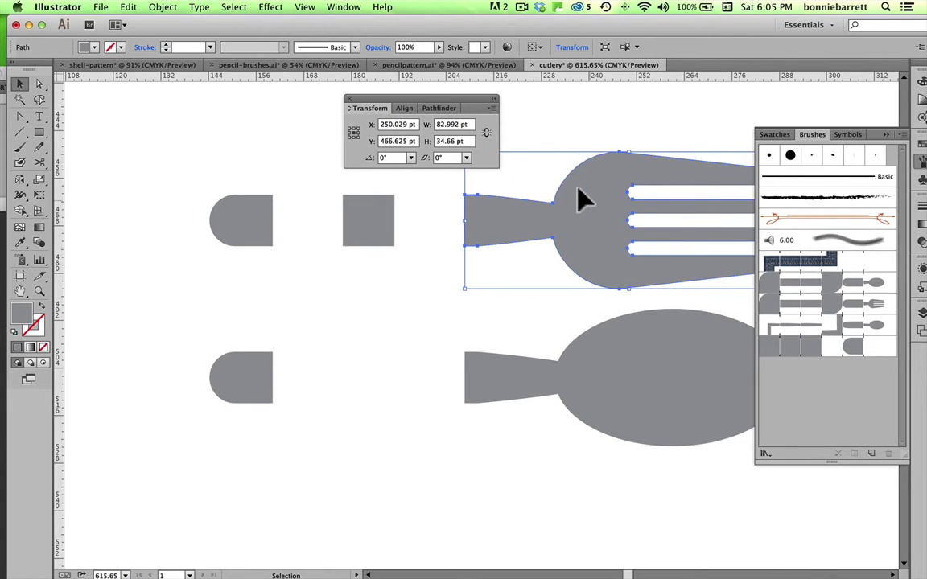
{"action": "left_click", "coordinate": [585, 200]}
{"action": "key", "text": "alt"}
{"action": "left_click_drag", "start_coordinate": [585, 200], "coordinate": [879, 348]}
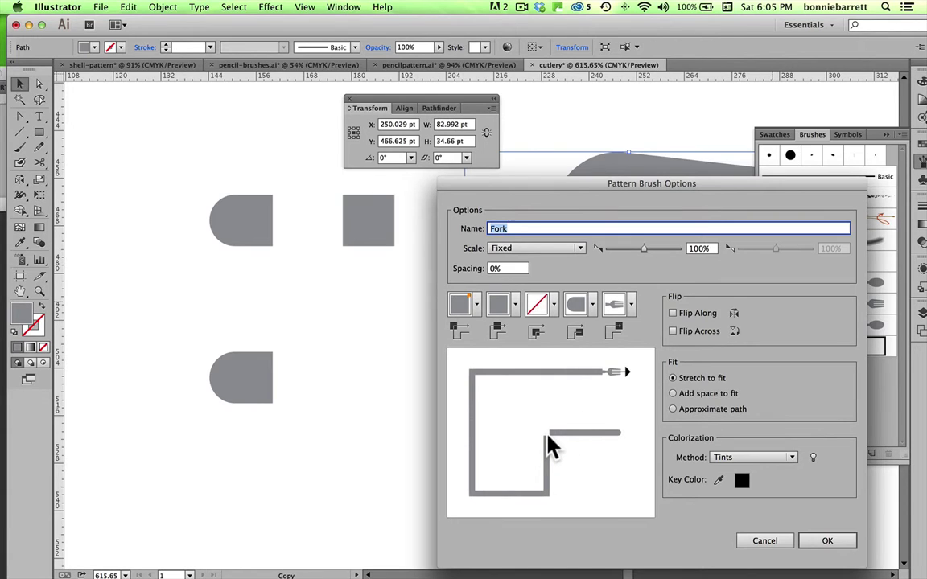
{"action": "left_click", "coordinate": [824, 542]}
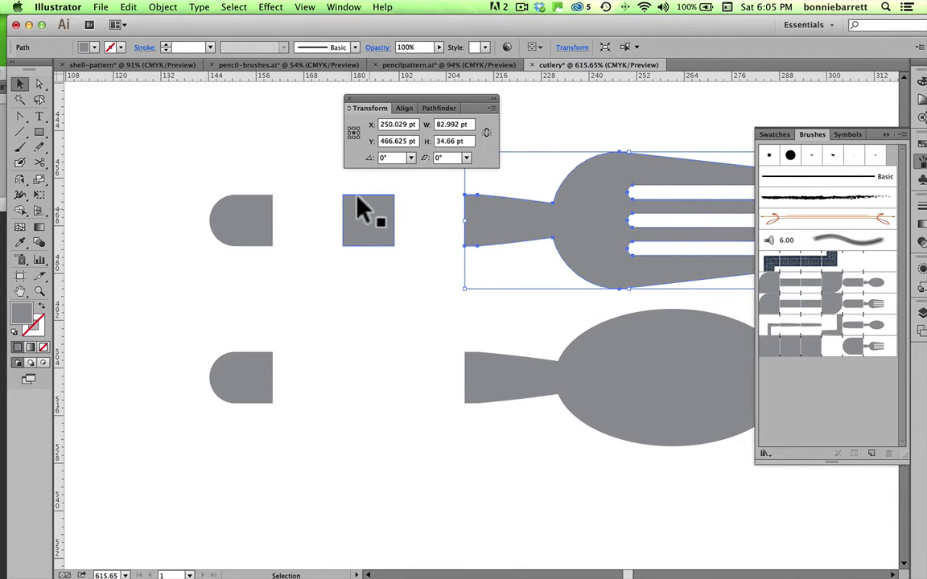
- Copy the grey square straight down into the spoon row and zoom in on it
{"action": "left_click_drag", "start_coordinate": [362, 211], "coordinate": [352, 354]}
{"action": "key", "text": "shift+alt"}
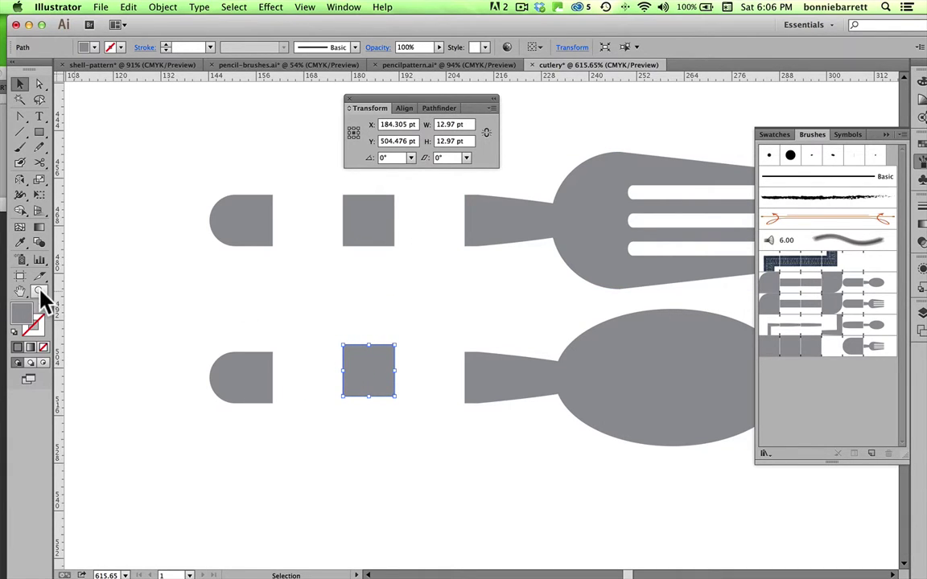
{"action": "left_click", "coordinate": [39, 291]}
{"action": "left_click_drag", "start_coordinate": [333, 339], "coordinate": [425, 437]}
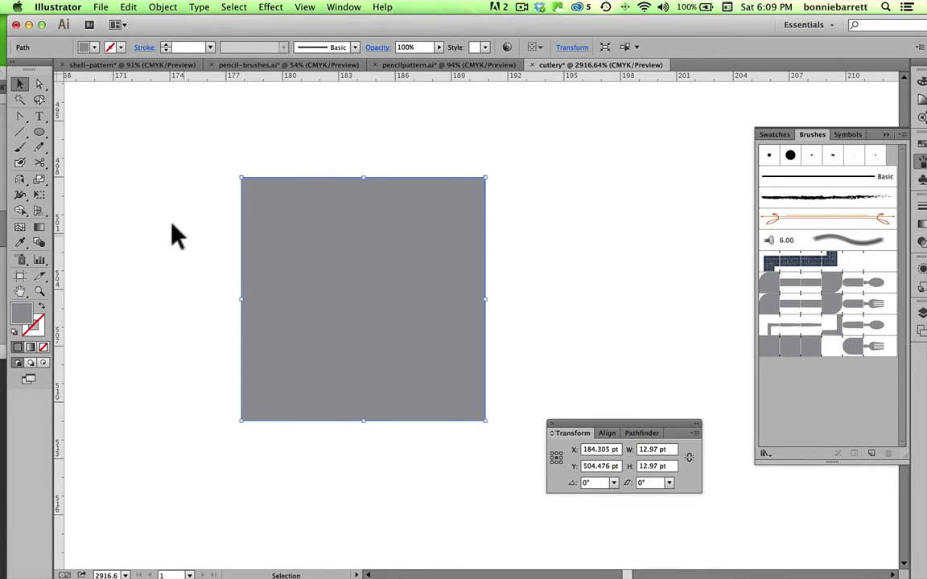
- Round the copied square's top-left corner to 7.02 pt, then zoom back to the cutlery
{"action": "left_click", "coordinate": [38, 83]}
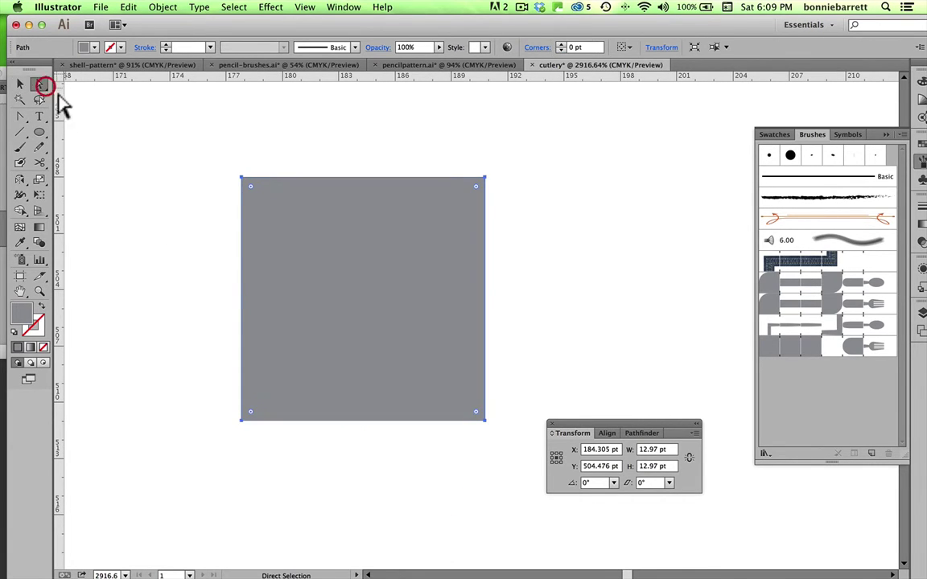
{"action": "left_click", "coordinate": [205, 193]}
{"action": "left_click_drag", "start_coordinate": [215, 165], "coordinate": [255, 196]}
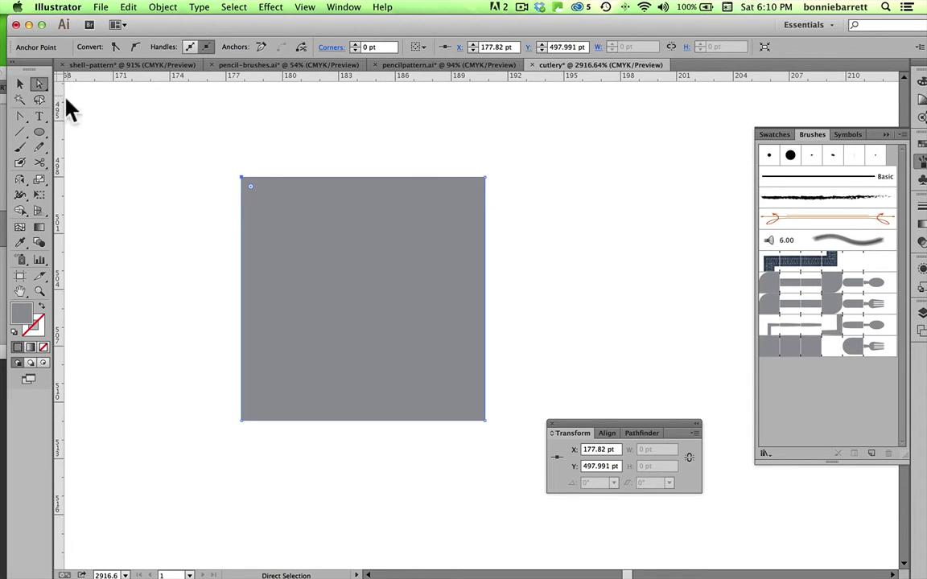
{"action": "left_click", "coordinate": [201, 153]}
{"action": "left_click_drag", "start_coordinate": [211, 162], "coordinate": [276, 204]}
{"action": "left_click_drag", "start_coordinate": [240, 177], "coordinate": [367, 302]}
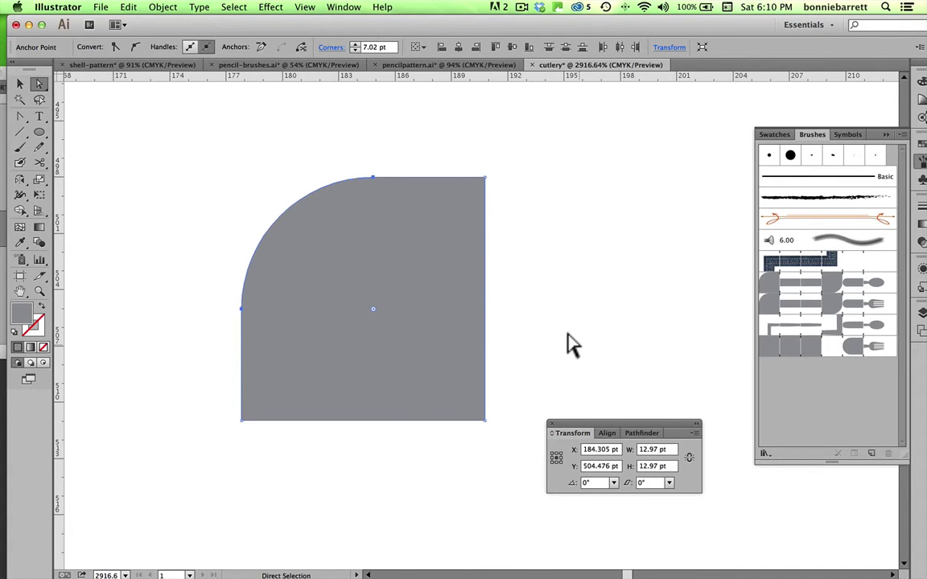
{"action": "key", "text": "super+0"}
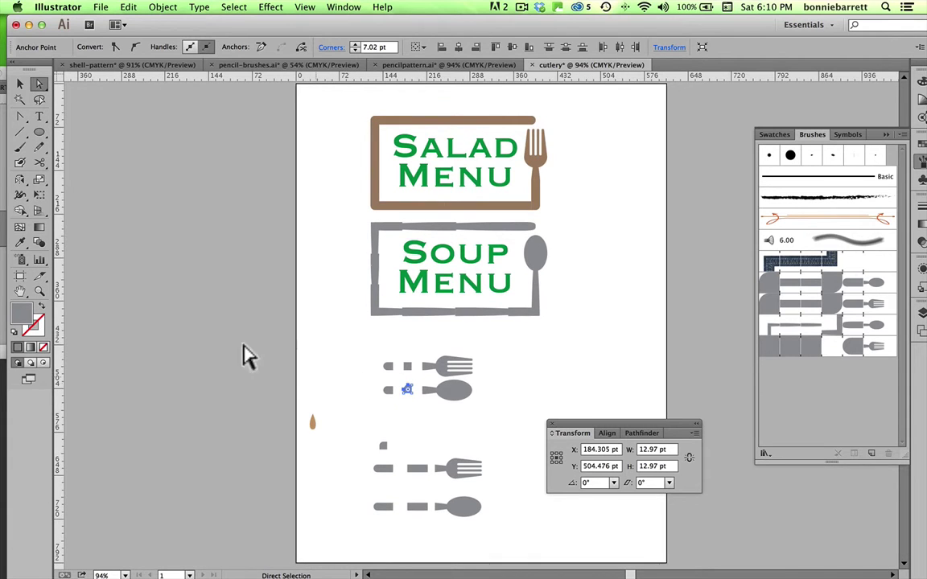
{"action": "left_click", "coordinate": [39, 292]}
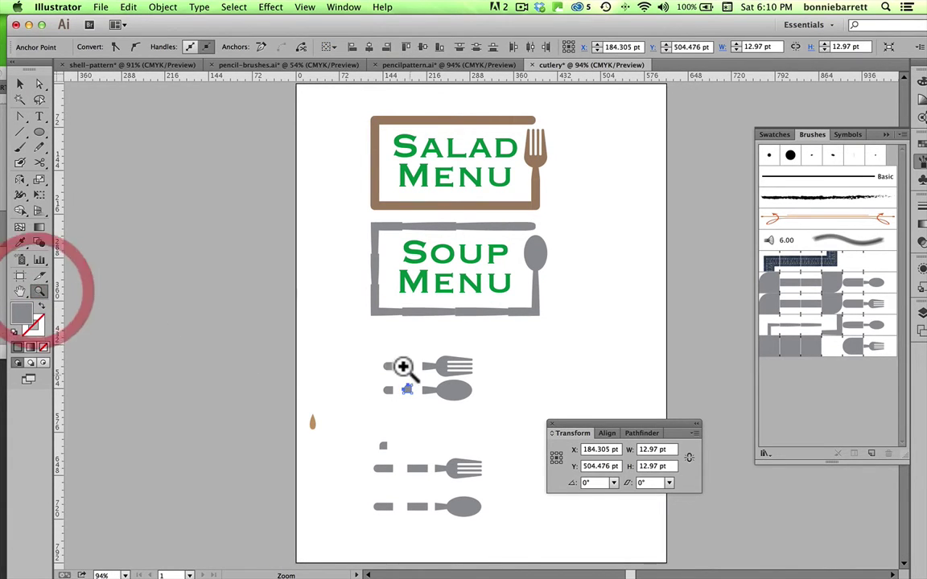
{"action": "left_click_drag", "start_coordinate": [349, 338], "coordinate": [485, 431]}
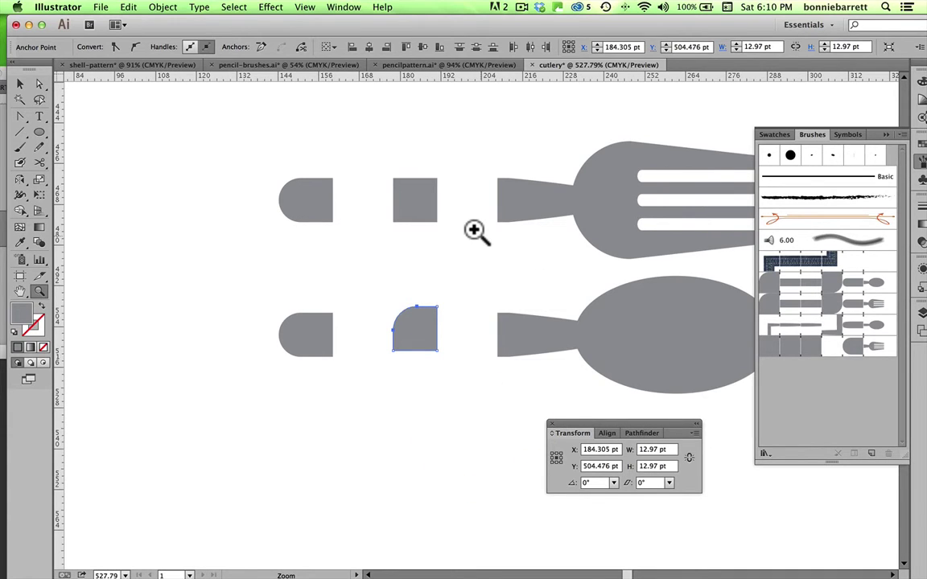
- Make the rounded-corner square the Fork brush's outer and inner corner tiles
{"action": "left_click", "coordinate": [20, 84]}
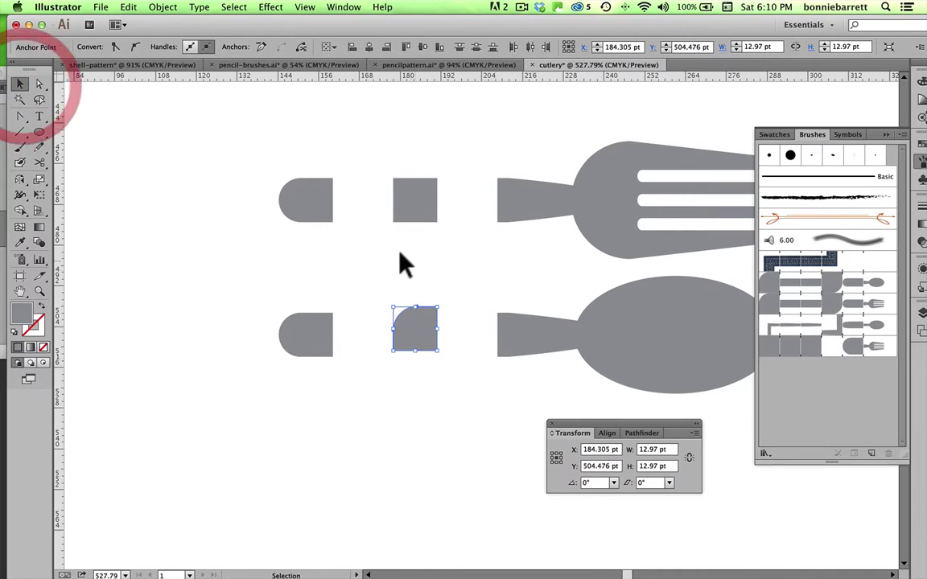
{"action": "mouse_move", "coordinate": [410, 318]}
{"action": "left_mouse_down"}
{"action": "mouse_move", "coordinate": [653, 348]}
{"action": "mouse_move", "coordinate": [725, 338]}
{"action": "mouse_move", "coordinate": [800, 348]}
{"action": "mouse_move", "coordinate": [768, 347]}
{"action": "left_mouse_up"}
{"action": "key", "text": "alt"}
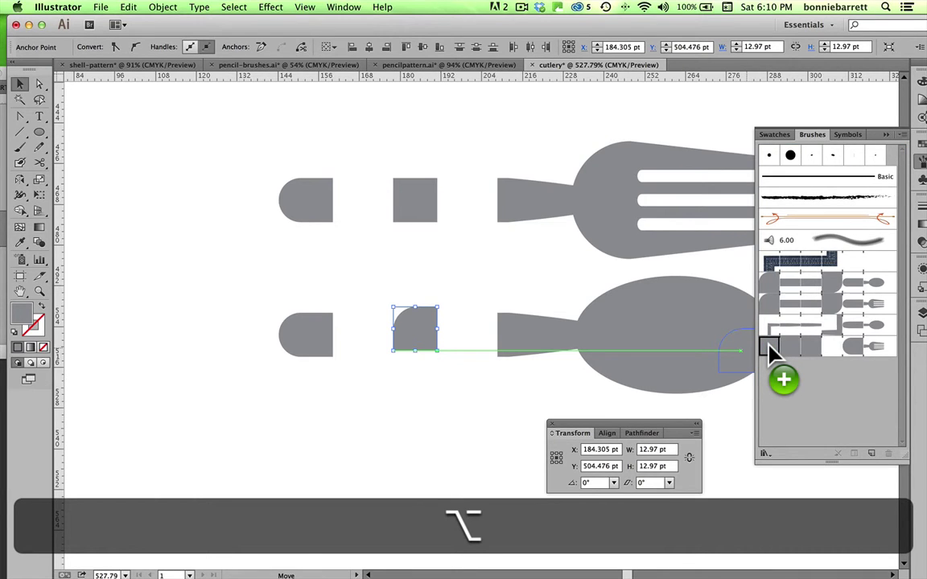
{"action": "left_click_drag", "start_coordinate": [768, 348], "coordinate": [766, 361]}
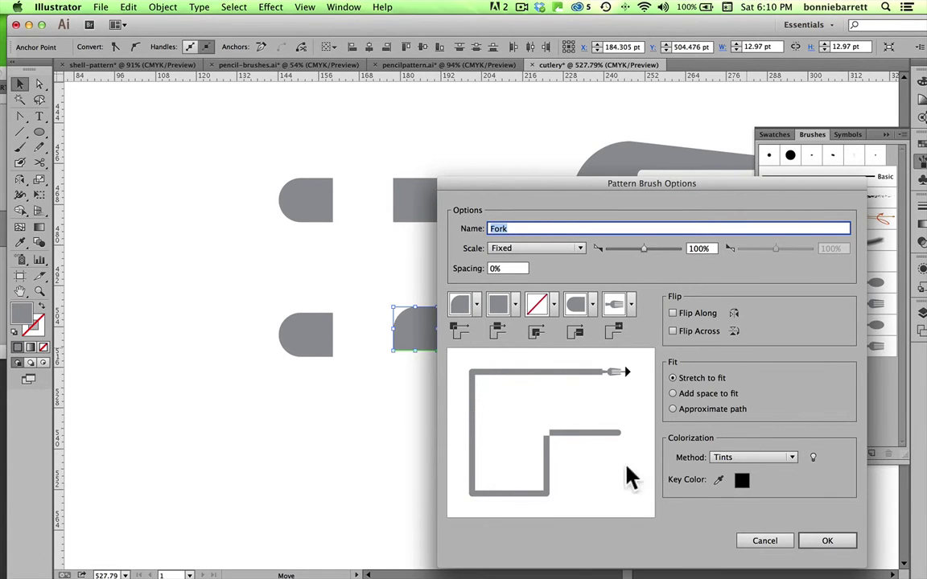
{"action": "left_click", "coordinate": [819, 541]}
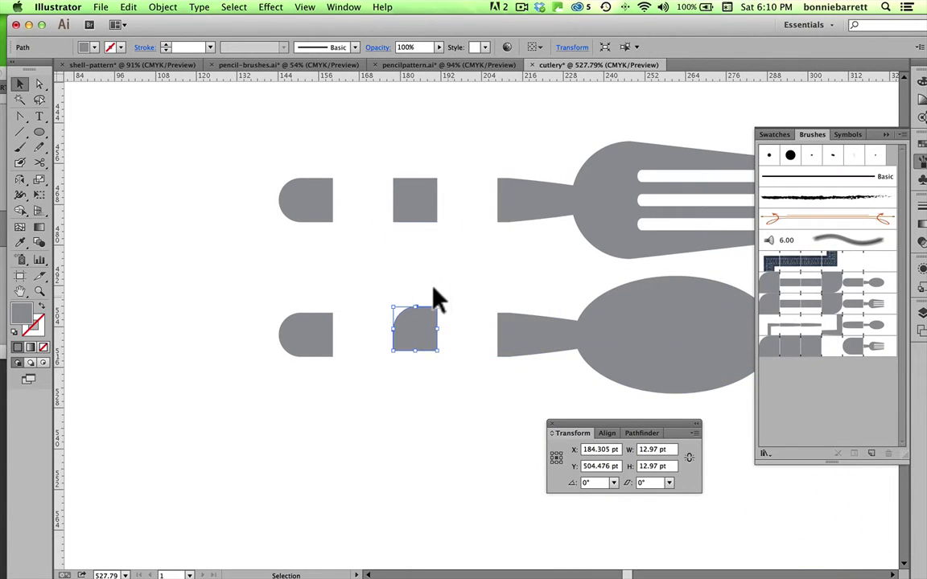
{"action": "mouse_move", "coordinate": [408, 320]}
{"action": "left_mouse_down"}
{"action": "mouse_move", "coordinate": [745, 325]}
{"action": "mouse_move", "coordinate": [836, 347]}
{"action": "left_mouse_up"}
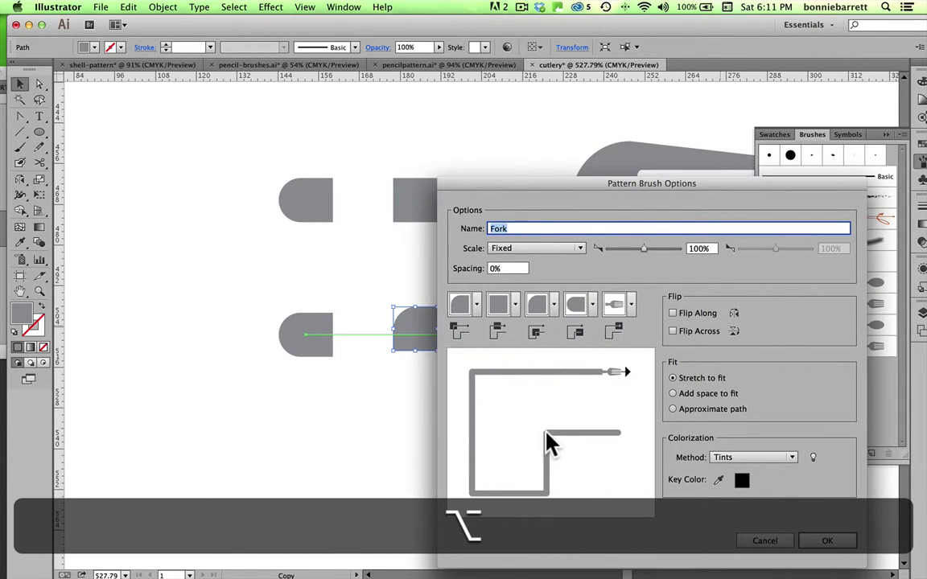
{"action": "left_click", "coordinate": [819, 541]}
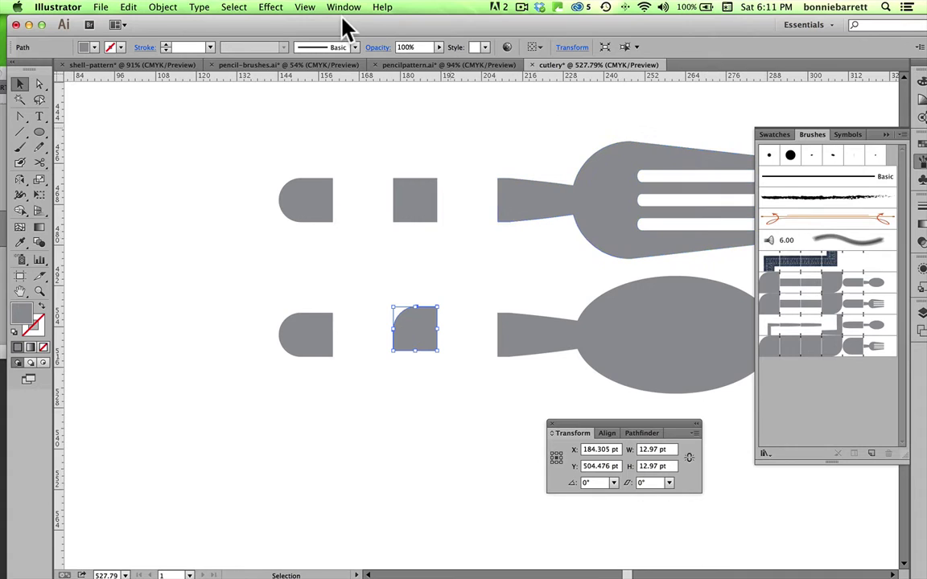
- Apply the Fork brush to the Soup Menu frame and zoom in to inspect the fork corner
{"action": "key", "text": "super+0"}
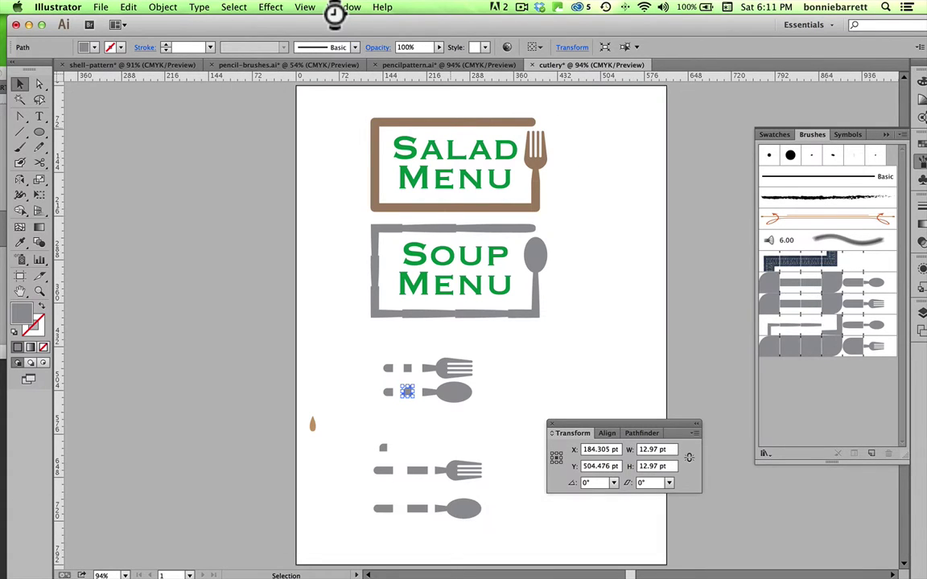
{"action": "left_click", "coordinate": [451, 226]}
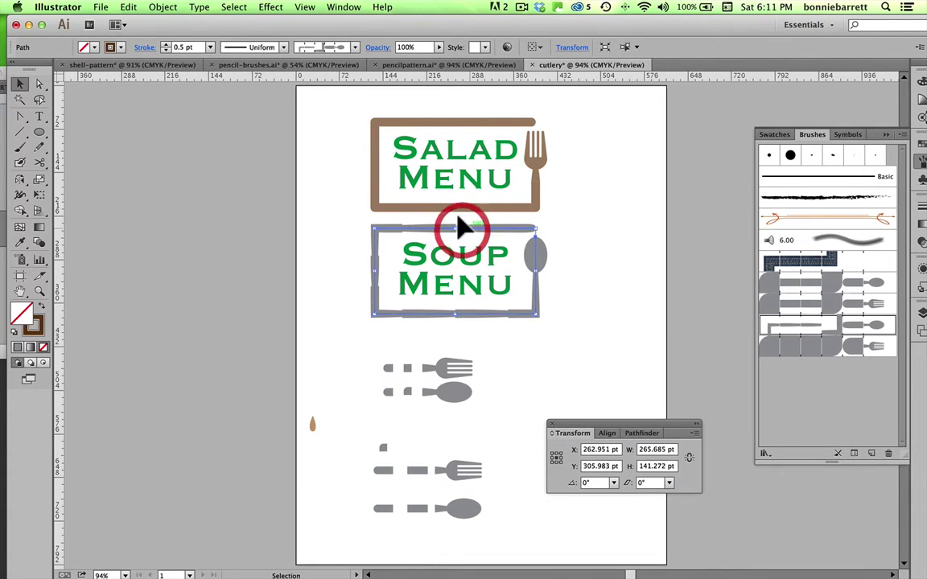
{"action": "left_click", "coordinate": [804, 347]}
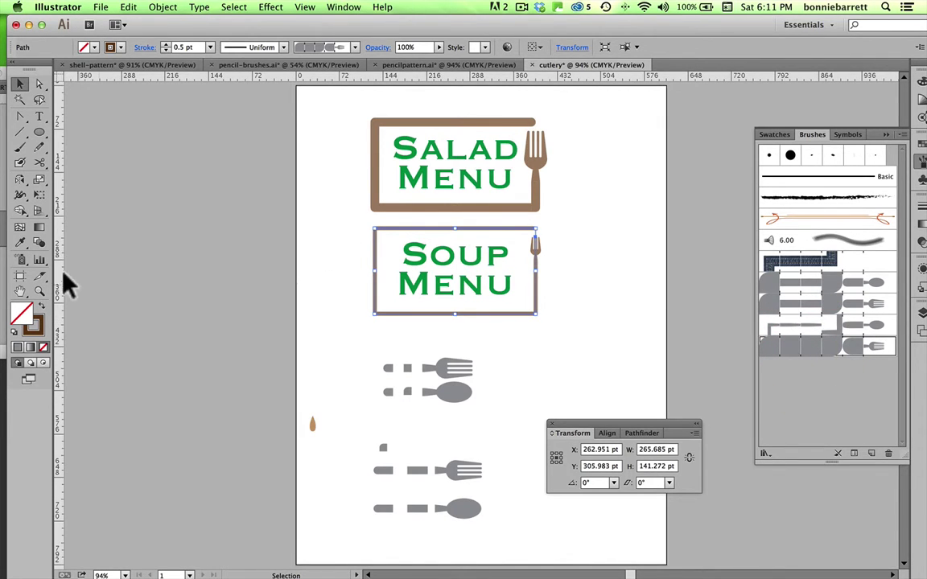
{"action": "left_click", "coordinate": [39, 292]}
{"action": "left_click_drag", "start_coordinate": [366, 212], "coordinate": [570, 319]}
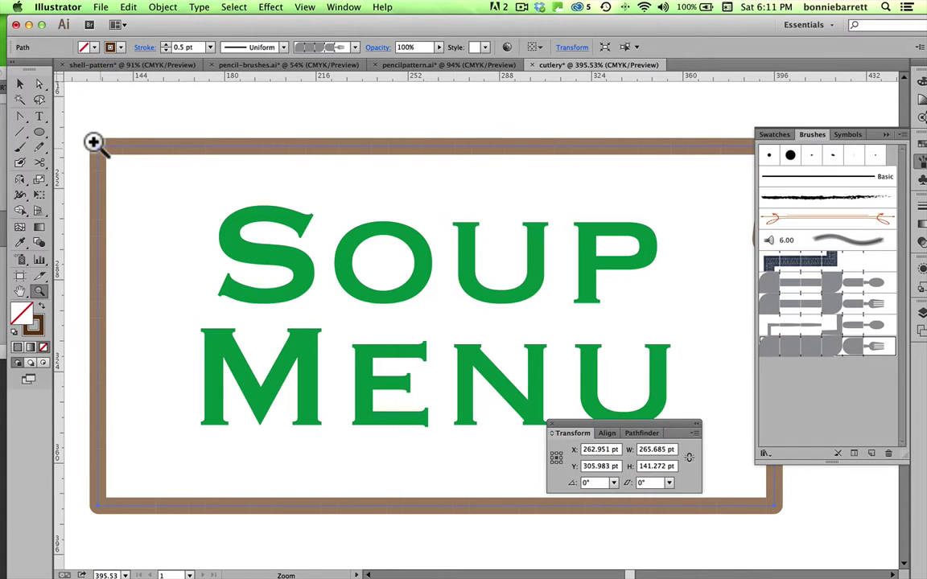
{"action": "key", "text": "super+0"}
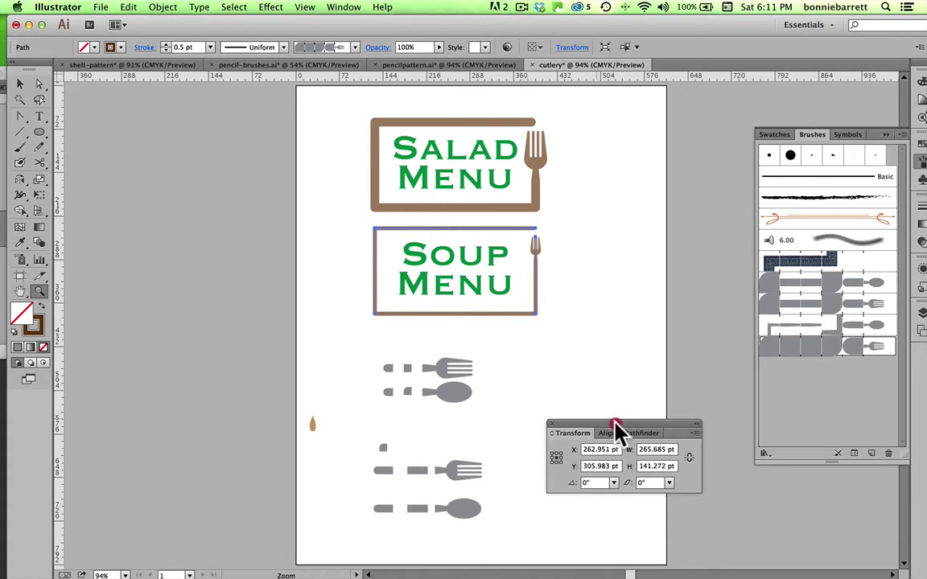
{"action": "left_click_drag", "start_coordinate": [611, 420], "coordinate": [224, 218]}
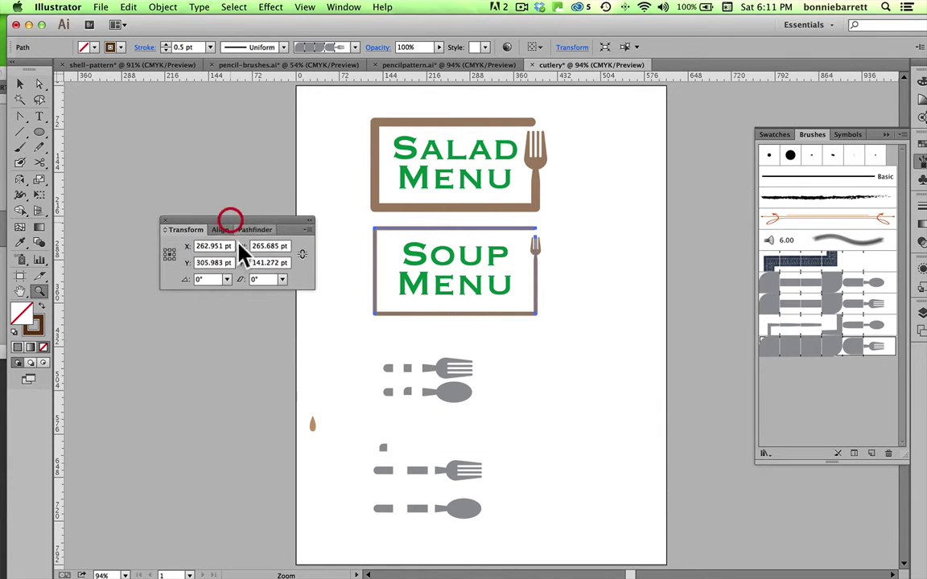
- From the small square handle piece, create a new pattern brush named 'Spoon'
{"action": "left_click", "coordinate": [19, 84]}
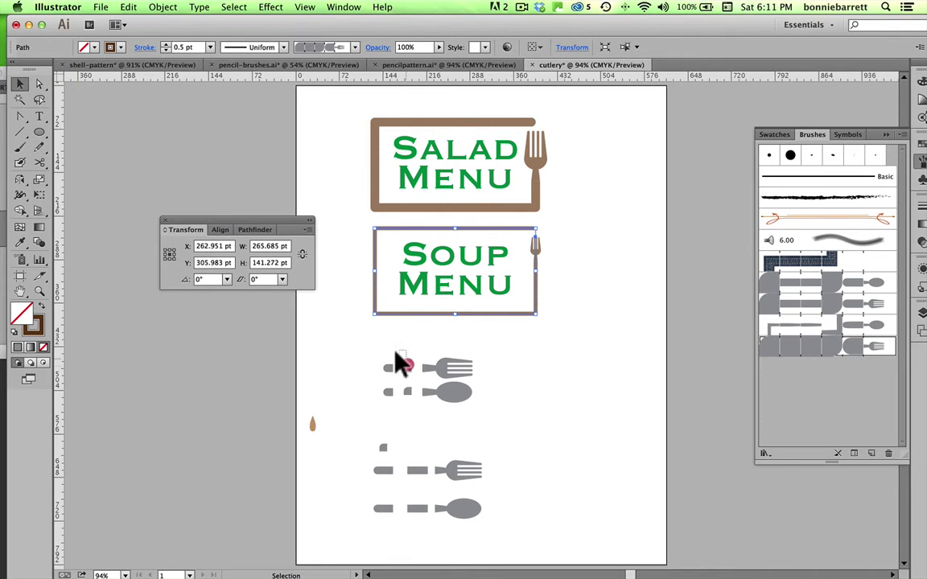
{"action": "left_click_drag", "start_coordinate": [399, 352], "coordinate": [406, 378]}
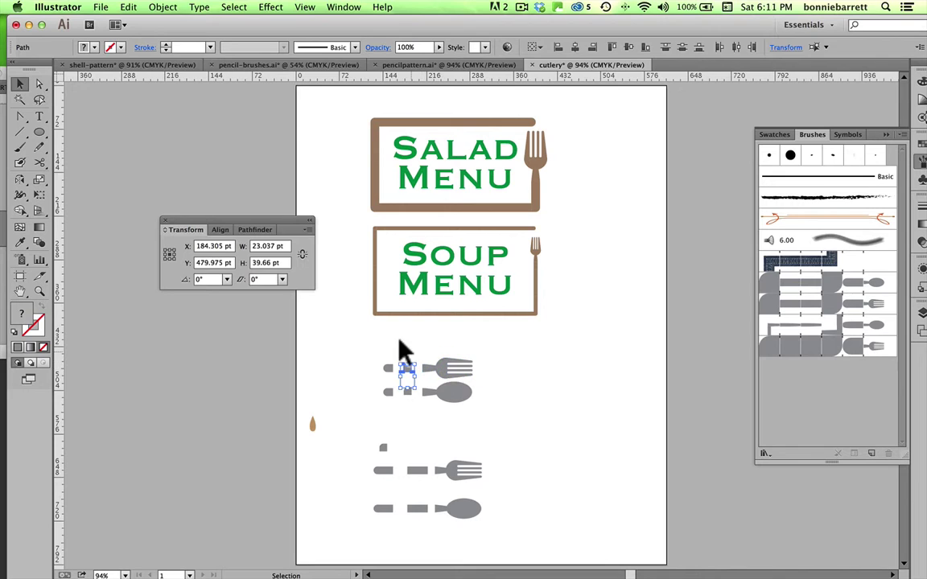
{"action": "left_click", "coordinate": [403, 352]}
{"action": "left_click", "coordinate": [408, 369]}
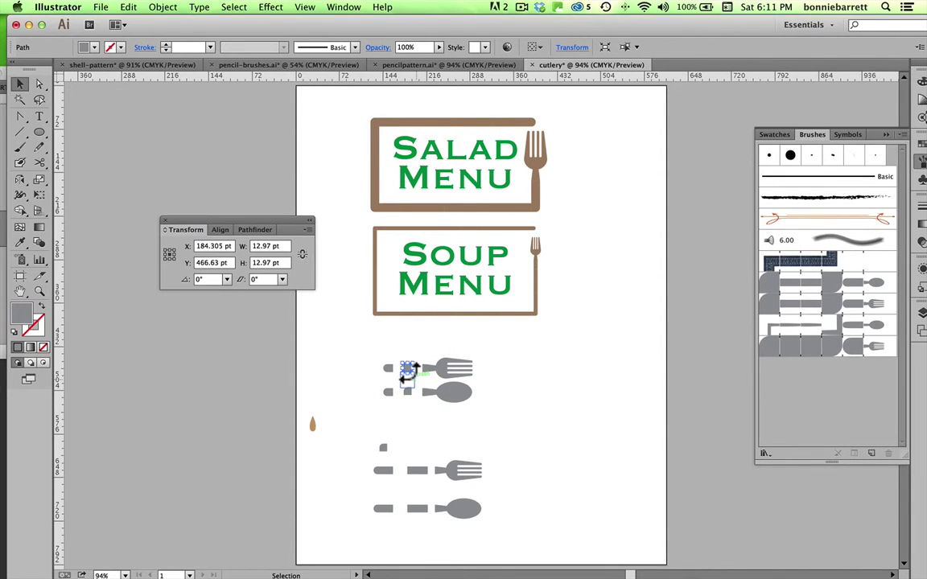
{"action": "left_click", "coordinate": [902, 136]}
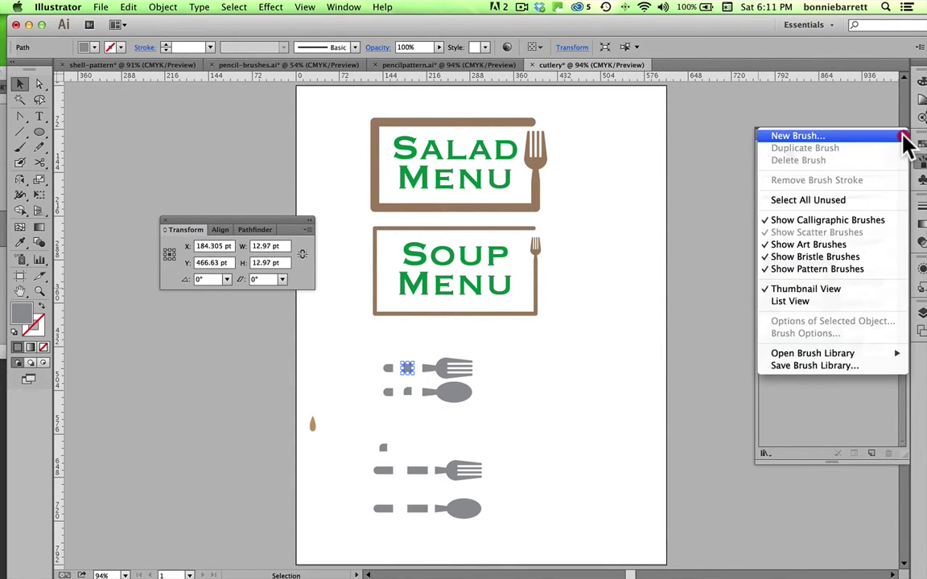
{"action": "left_click", "coordinate": [871, 137]}
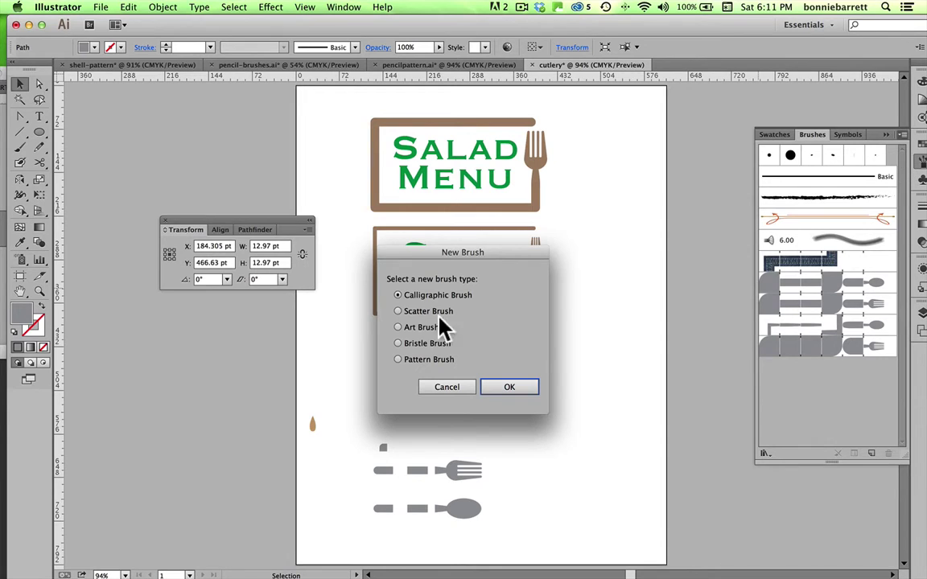
{"action": "left_click", "coordinate": [398, 360]}
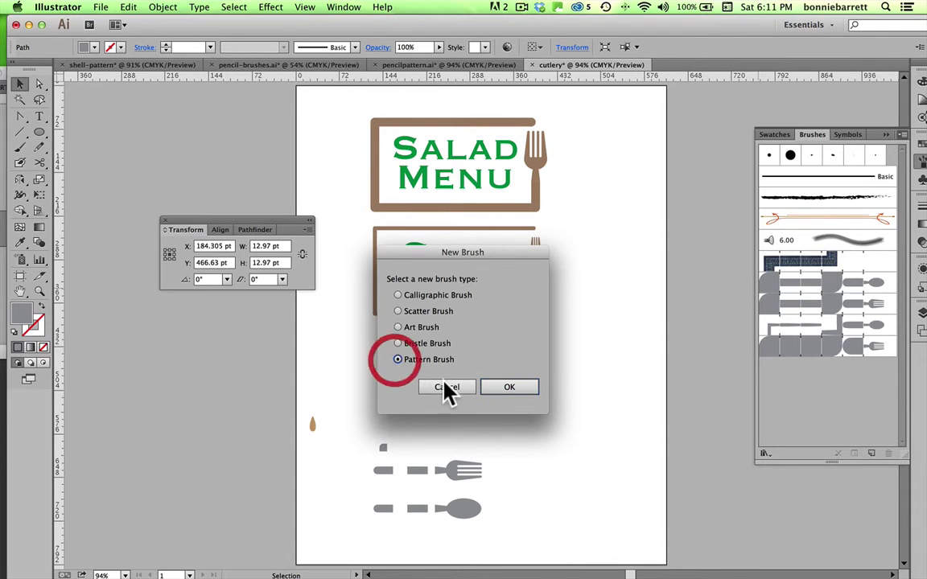
{"action": "left_click", "coordinate": [509, 389]}
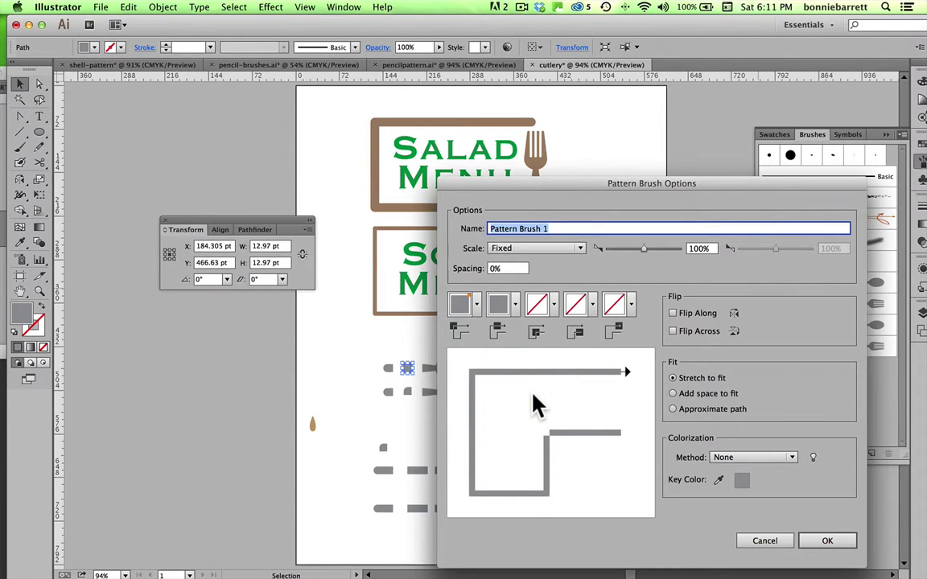
{"action": "type", "text": "Spoon"}
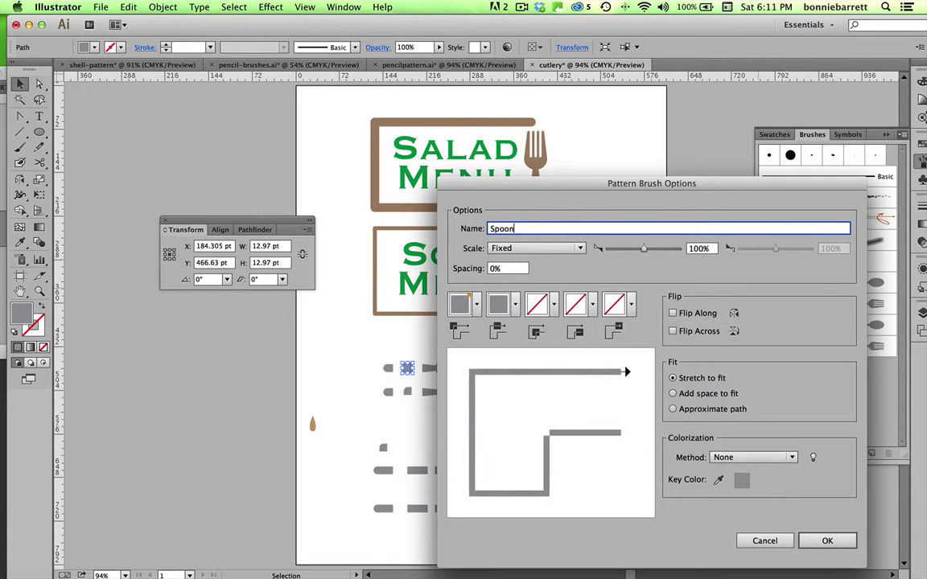
{"action": "key", "text": "Return"}
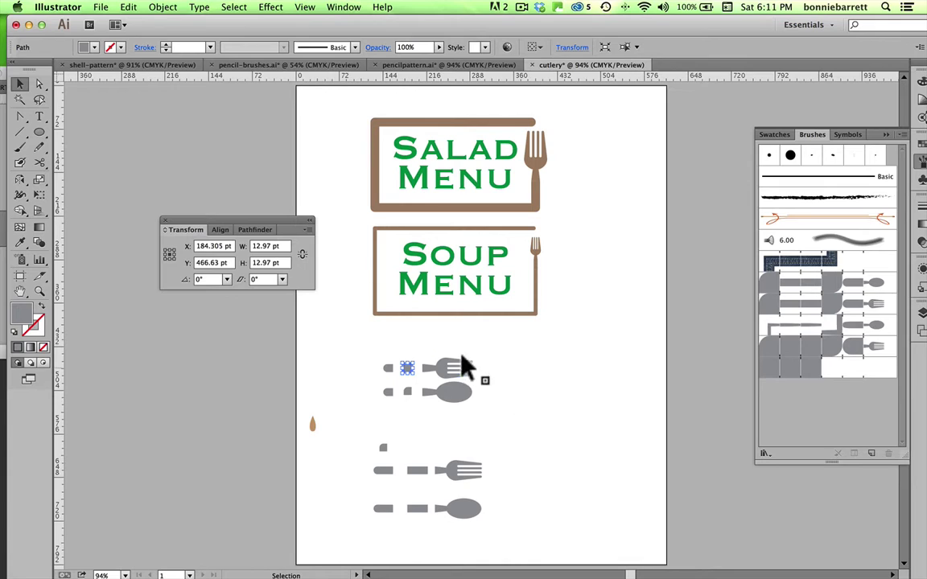
- Add the dash piece as a side tile and the spoon shape as the Spoon brush's end tile
{"action": "left_click", "coordinate": [385, 391]}
{"action": "mouse_move", "coordinate": [384, 391]}
{"action": "left_mouse_down"}
{"action": "mouse_move", "coordinate": [597, 420]}
{"action": "mouse_move", "coordinate": [768, 377]}
{"action": "mouse_move", "coordinate": [854, 375]}
{"action": "left_mouse_up"}
{"action": "key", "text": "alt"}
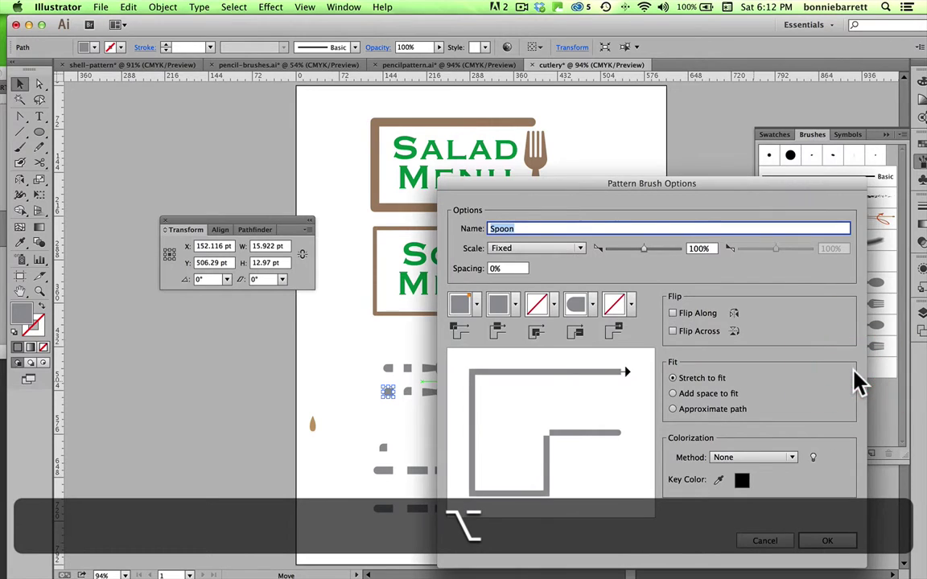
{"action": "left_click", "coordinate": [823, 546]}
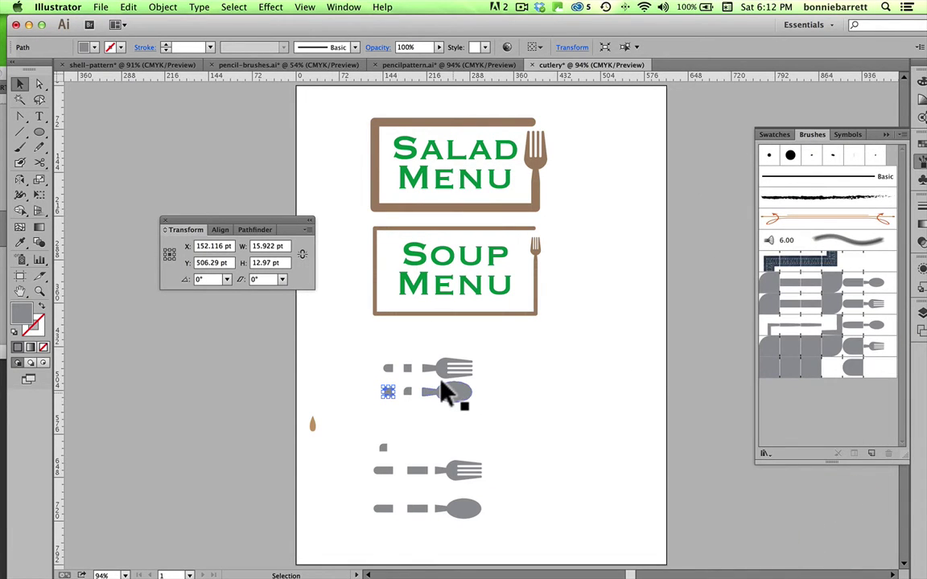
{"action": "mouse_move", "coordinate": [442, 392]}
{"action": "left_mouse_down"}
{"action": "mouse_move", "coordinate": [513, 403]}
{"action": "mouse_move", "coordinate": [820, 371]}
{"action": "mouse_move", "coordinate": [878, 370]}
{"action": "mouse_move", "coordinate": [882, 378]}
{"action": "left_mouse_up"}
{"action": "key", "text": "alt"}
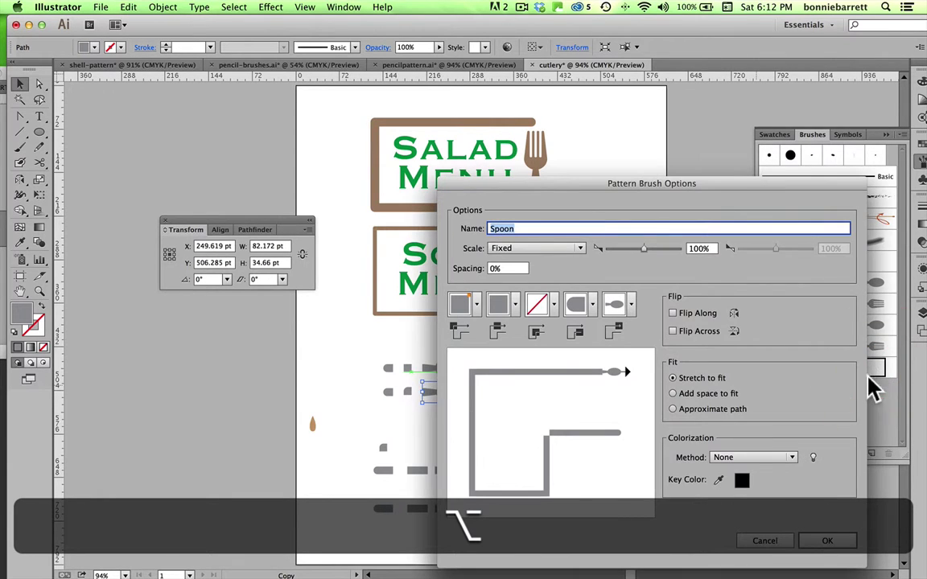
{"action": "left_click", "coordinate": [827, 543]}
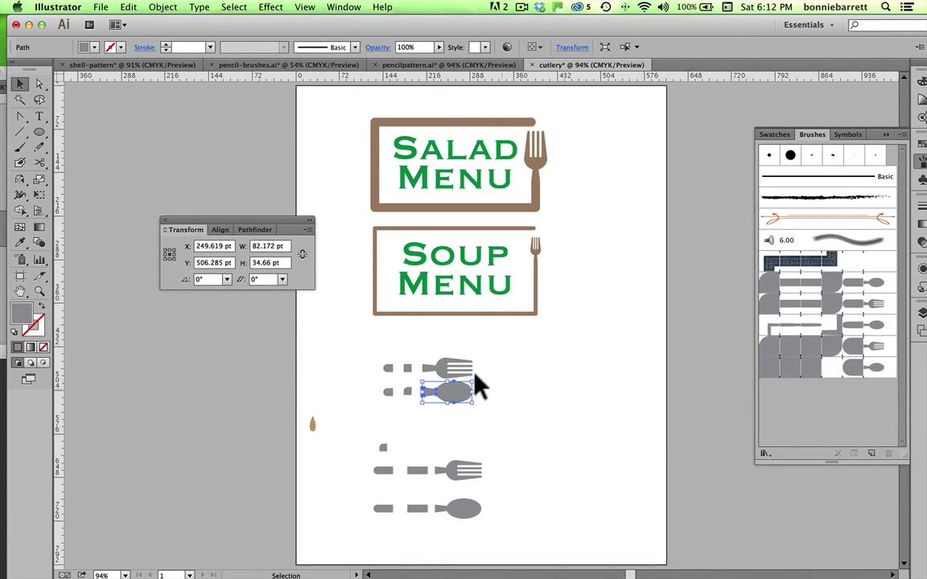
- Set the small square piece as both corner tiles of the Spoon brush
{"action": "left_click", "coordinate": [401, 390]}
{"action": "mouse_move", "coordinate": [401, 389]}
{"action": "left_mouse_down"}
{"action": "mouse_move", "coordinate": [533, 414]}
{"action": "mouse_move", "coordinate": [831, 375]}
{"action": "left_mouse_up"}
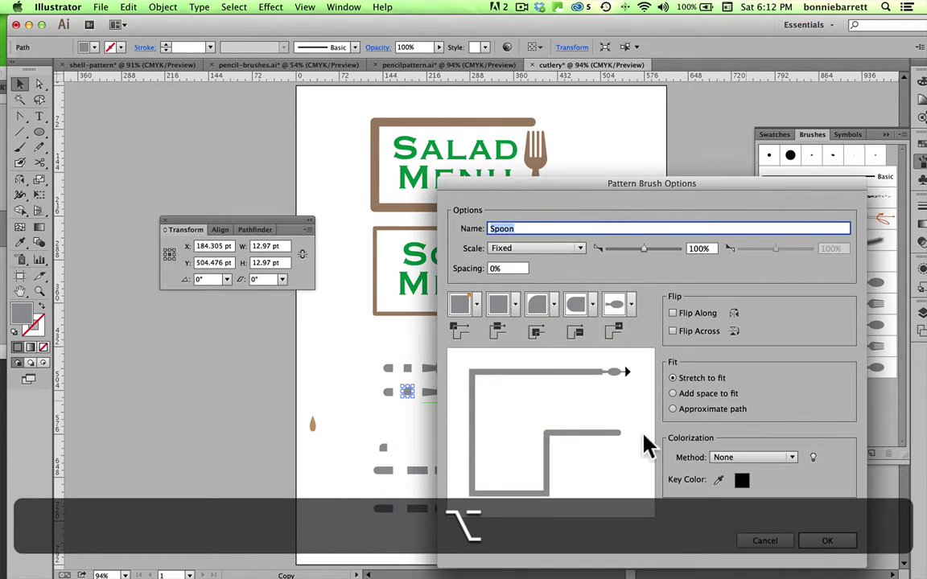
{"action": "left_click", "coordinate": [826, 549]}
{"action": "mouse_move", "coordinate": [406, 391]}
{"action": "left_mouse_down"}
{"action": "mouse_move", "coordinate": [368, 380]}
{"action": "mouse_move", "coordinate": [396, 392]}
{"action": "mouse_move", "coordinate": [393, 384]}
{"action": "mouse_move", "coordinate": [693, 356]}
{"action": "mouse_move", "coordinate": [765, 372]}
{"action": "left_mouse_up"}
{"action": "left_click", "coordinate": [825, 544]}
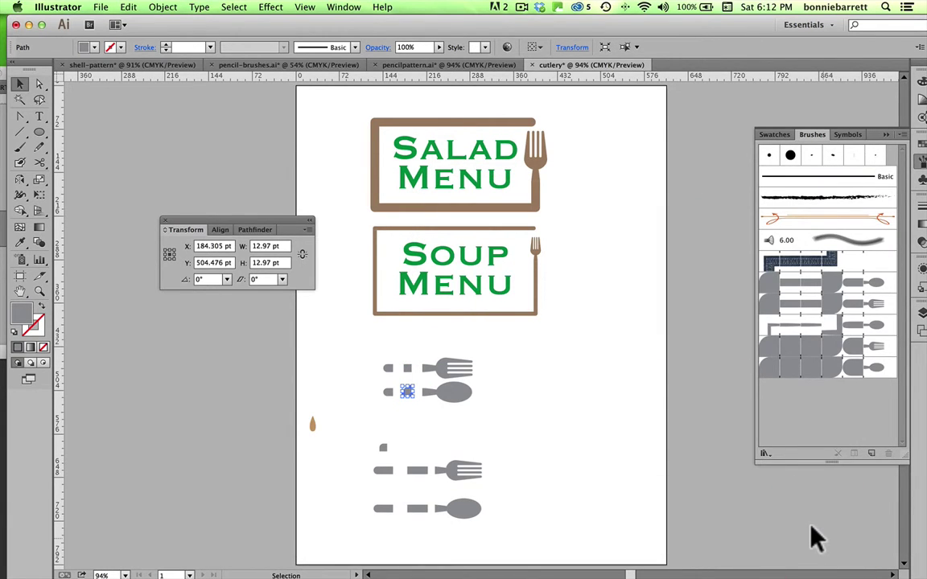
- Apply the Spoon brush to the Soup Menu frame, then deselect
{"action": "left_click", "coordinate": [427, 225]}
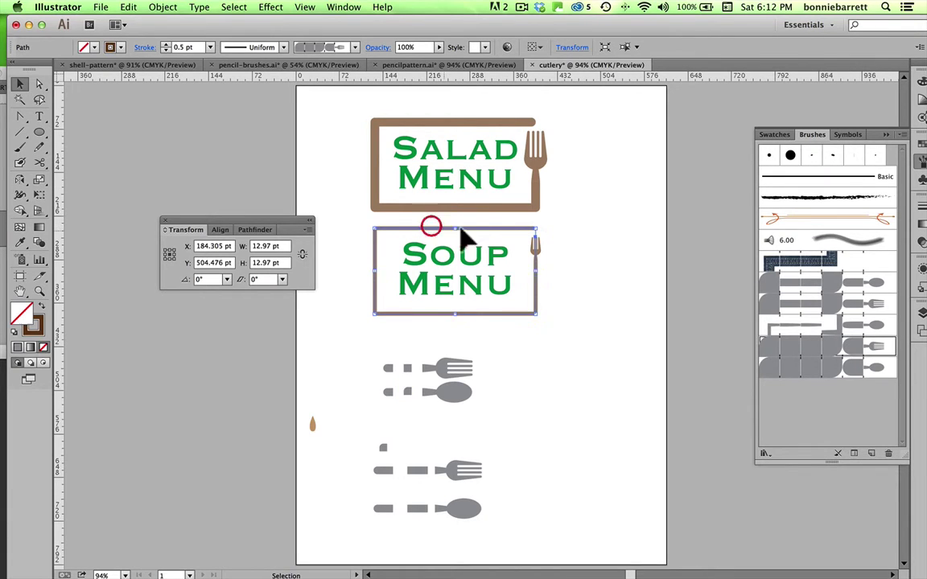
{"action": "left_click", "coordinate": [866, 366]}
{"action": "left_click", "coordinate": [581, 351]}
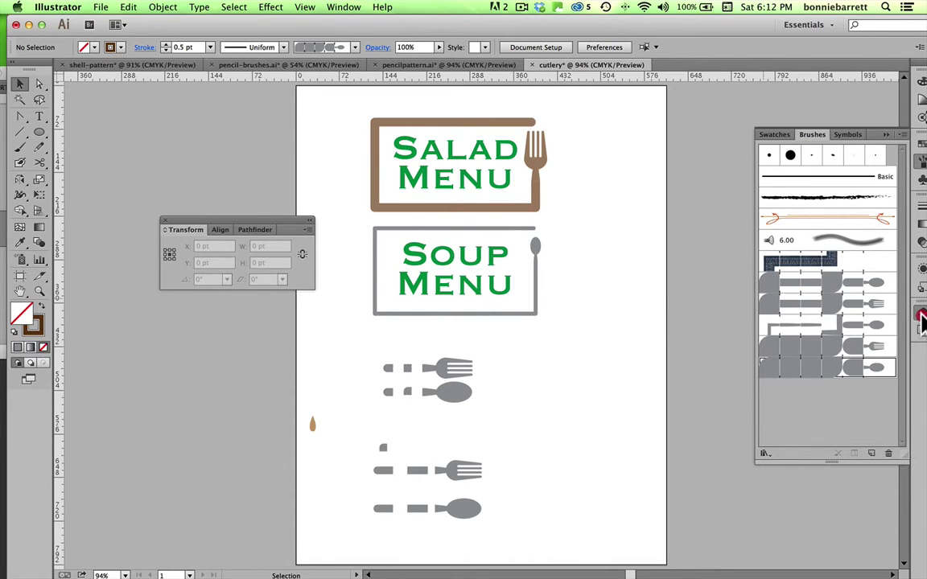
- Add a new layer and hide the original layer's artwork
{"action": "left_click", "coordinate": [922, 314]}
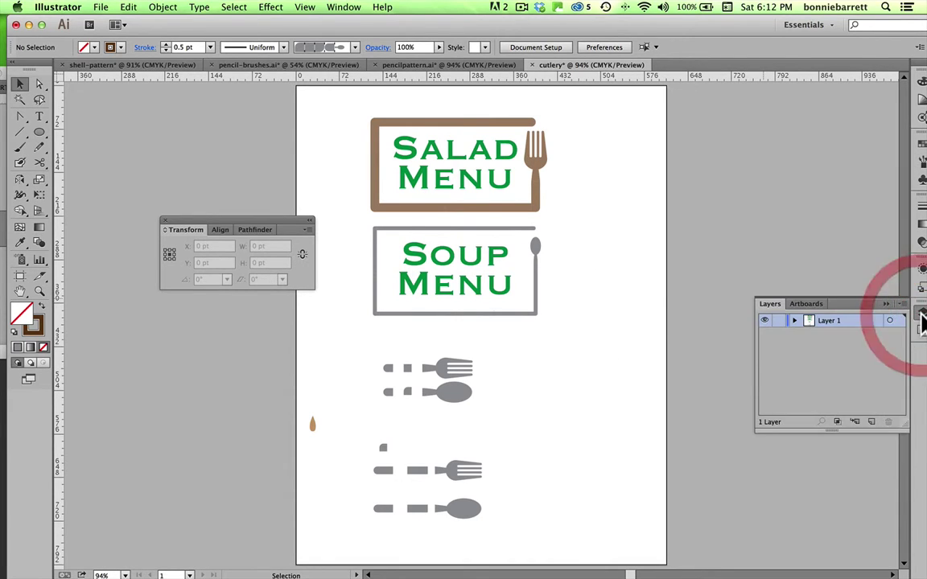
{"action": "left_click", "coordinate": [872, 422]}
{"action": "left_click", "coordinate": [765, 329]}
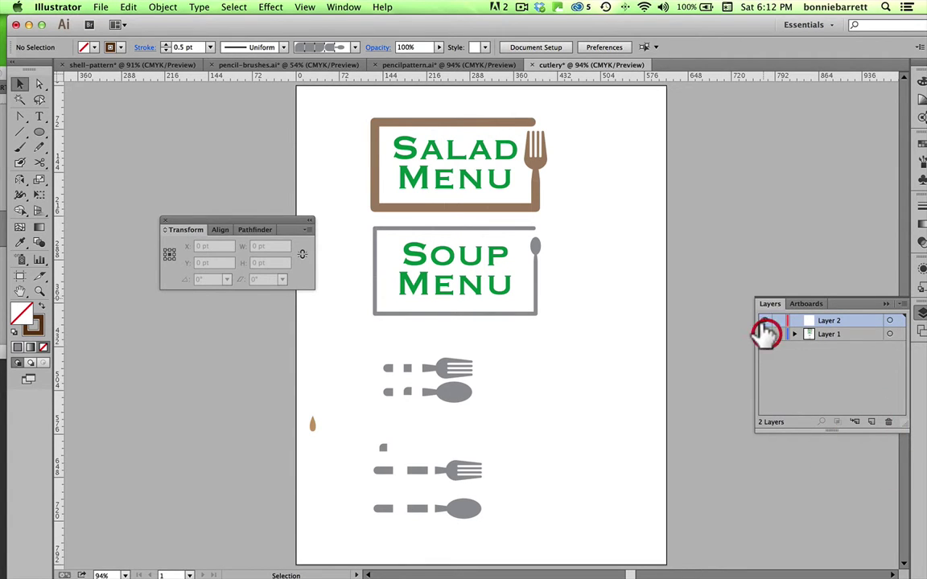
- Draw a large circle across the page and stroke it with the Fork brush
{"action": "left_click", "coordinate": [37, 134]}
{"action": "left_click_drag", "start_coordinate": [339, 122], "coordinate": [641, 429]}
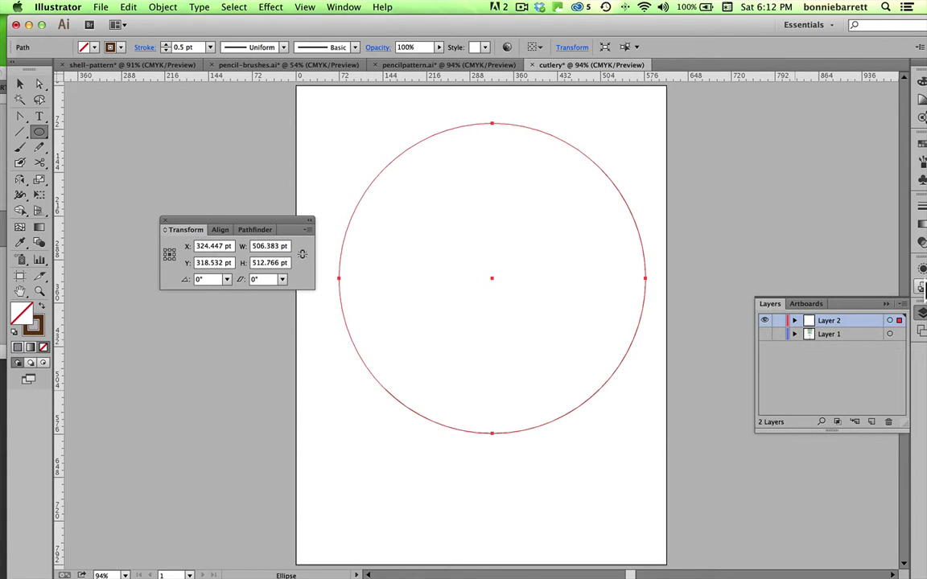
{"action": "left_click", "coordinate": [921, 160]}
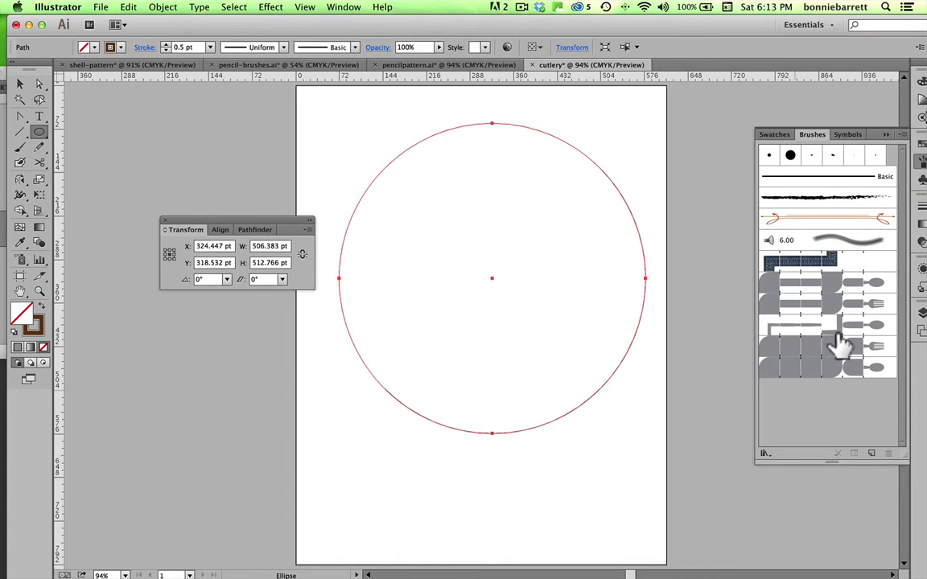
{"action": "left_click", "coordinate": [840, 344]}
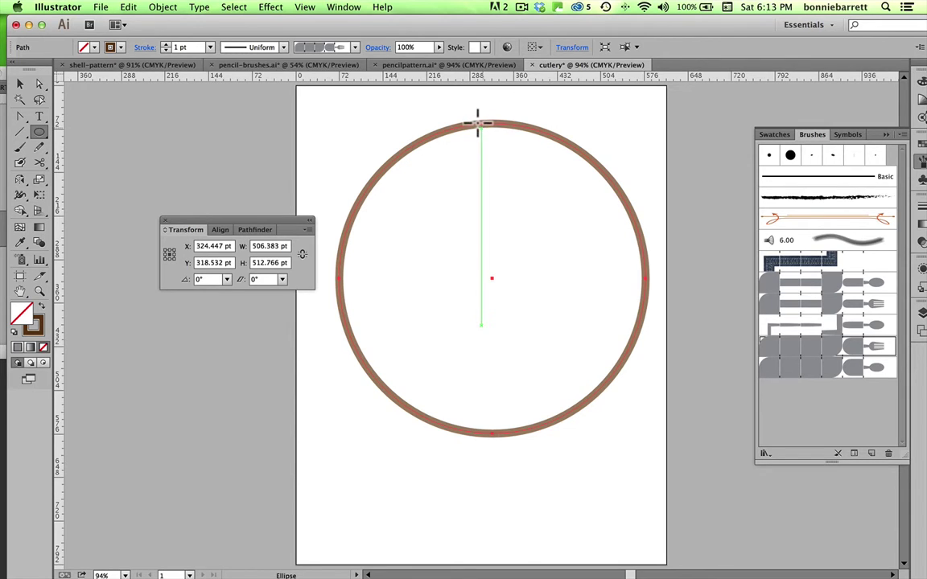
- Make the circle's fork border dashed and try 0.5, 0.75 and 5 pt stroke weights
{"action": "left_click", "coordinate": [921, 207]}
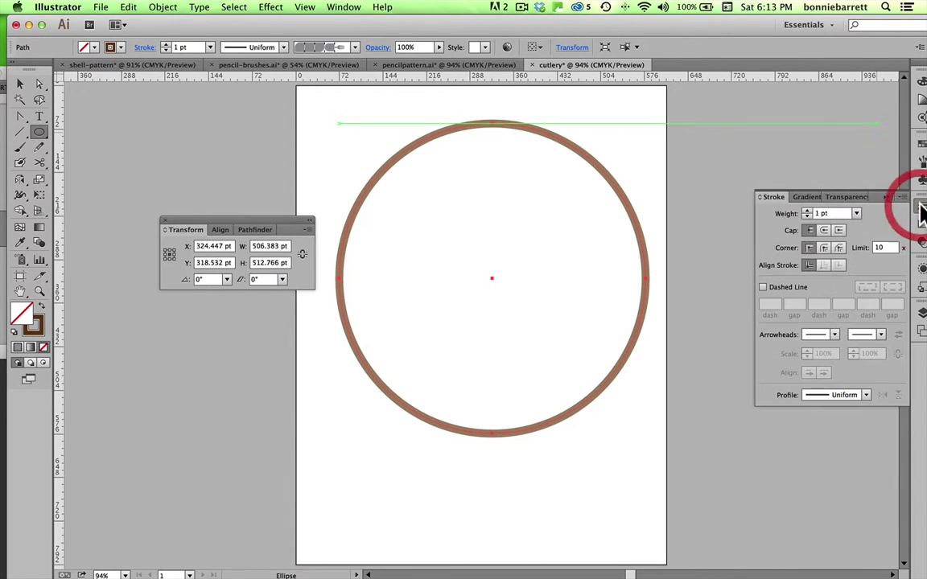
{"action": "left_click", "coordinate": [763, 287]}
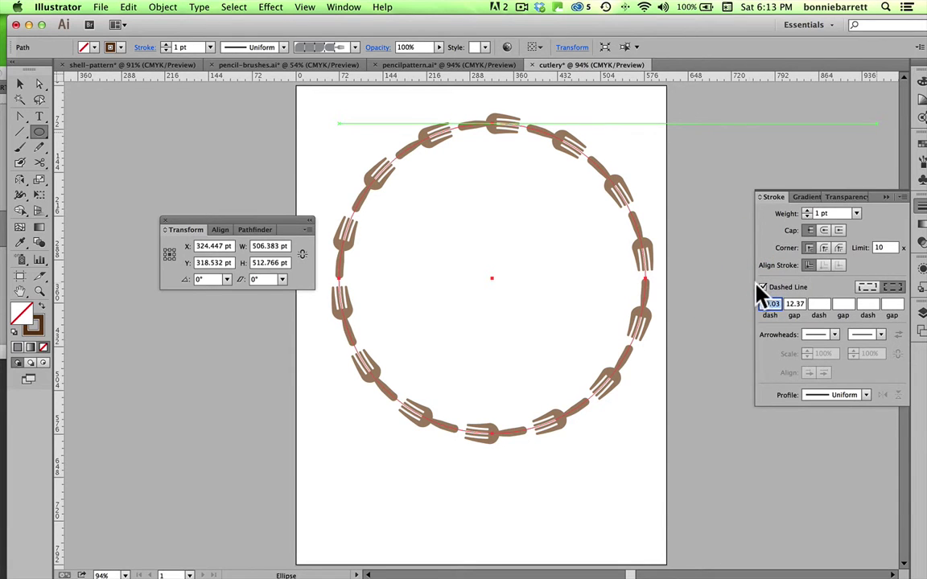
{"action": "left_click", "coordinate": [210, 47]}
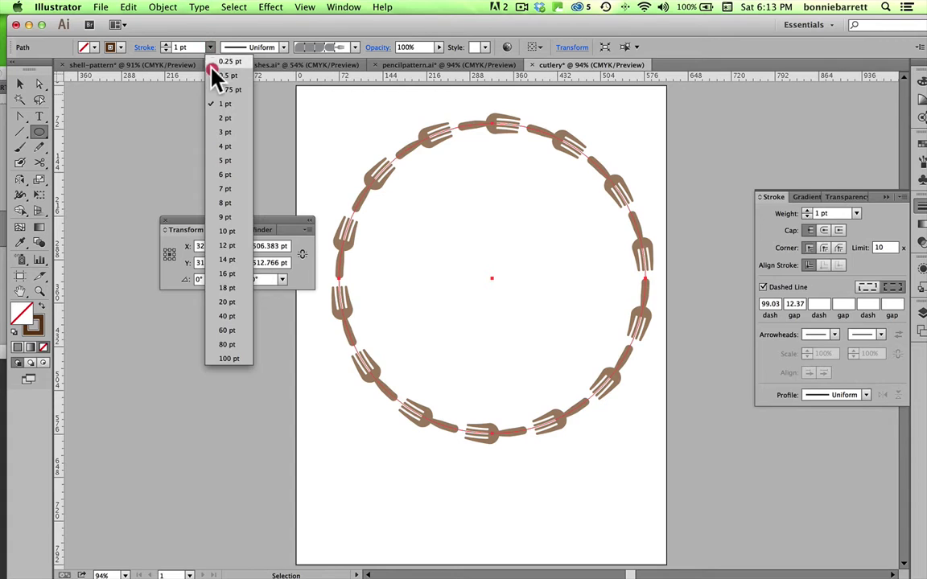
{"action": "left_click", "coordinate": [214, 76]}
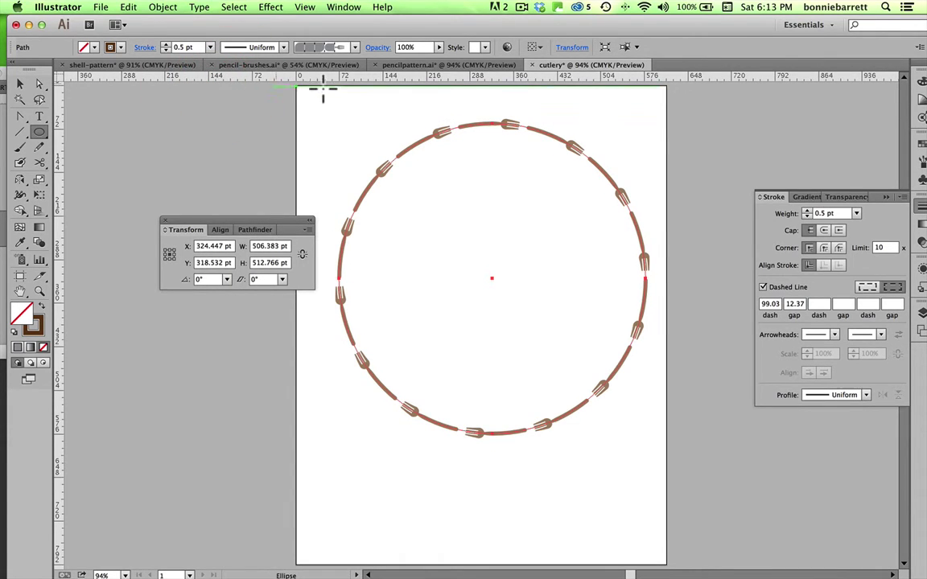
{"action": "left_click", "coordinate": [210, 47]}
{"action": "left_click", "coordinate": [211, 89]}
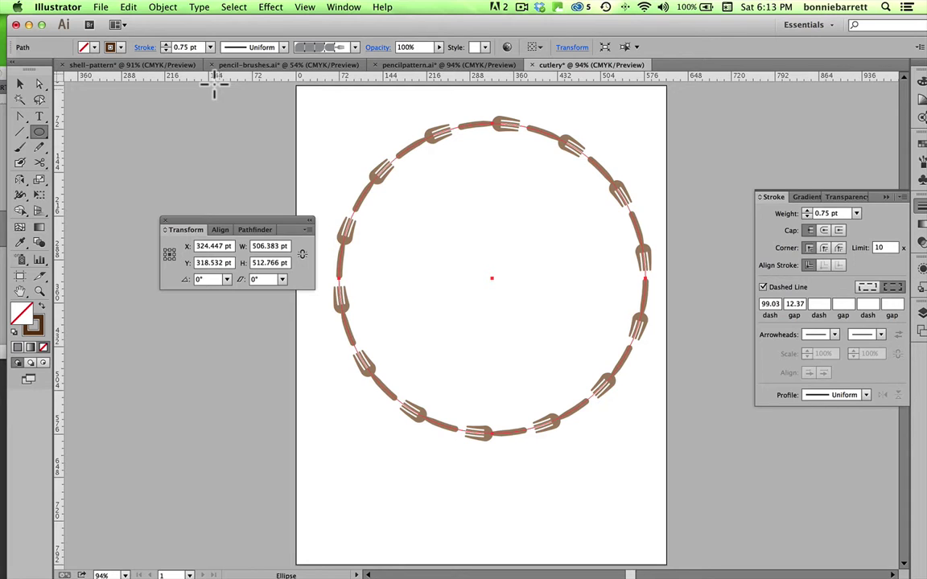
{"action": "left_click", "coordinate": [209, 46]}
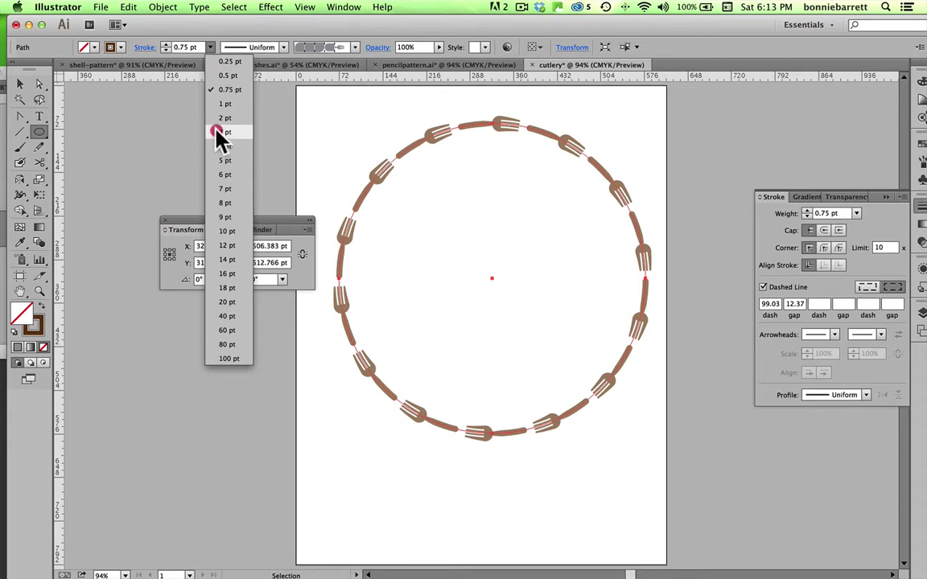
{"action": "left_click", "coordinate": [220, 160]}
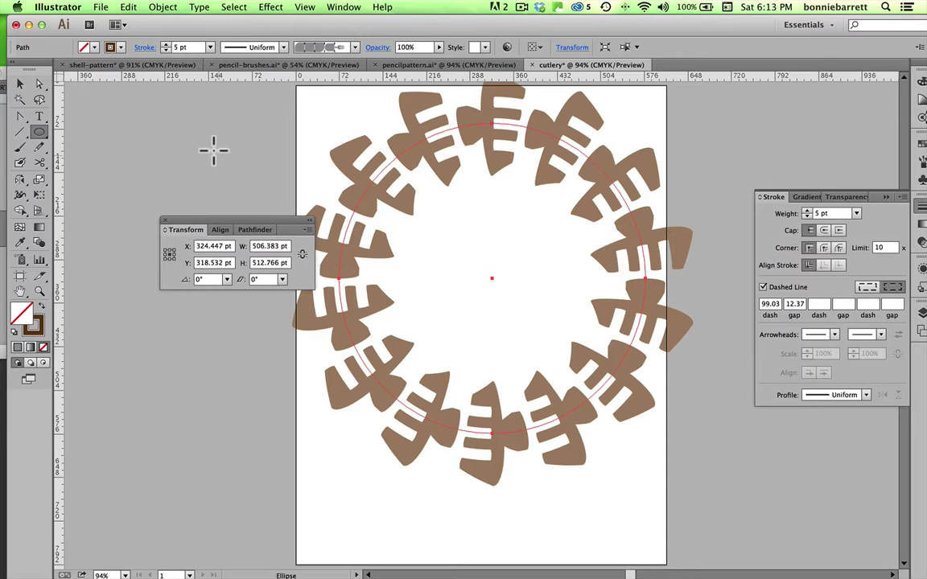
- Undo the 5 pt weight change and delete the circle
{"action": "left_click", "coordinate": [129, 8]}
{"action": "left_click", "coordinate": [125, 22]}
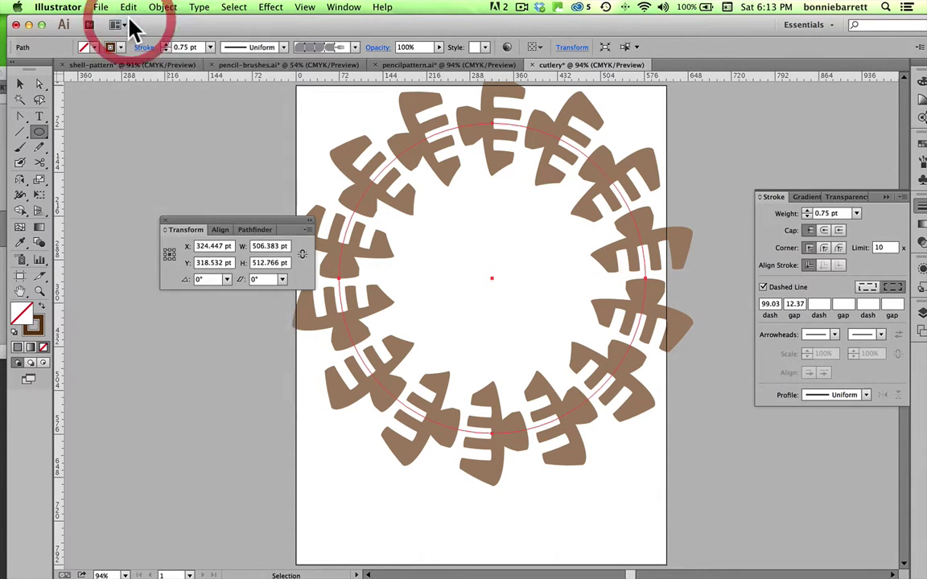
{"action": "key", "text": "Delete"}
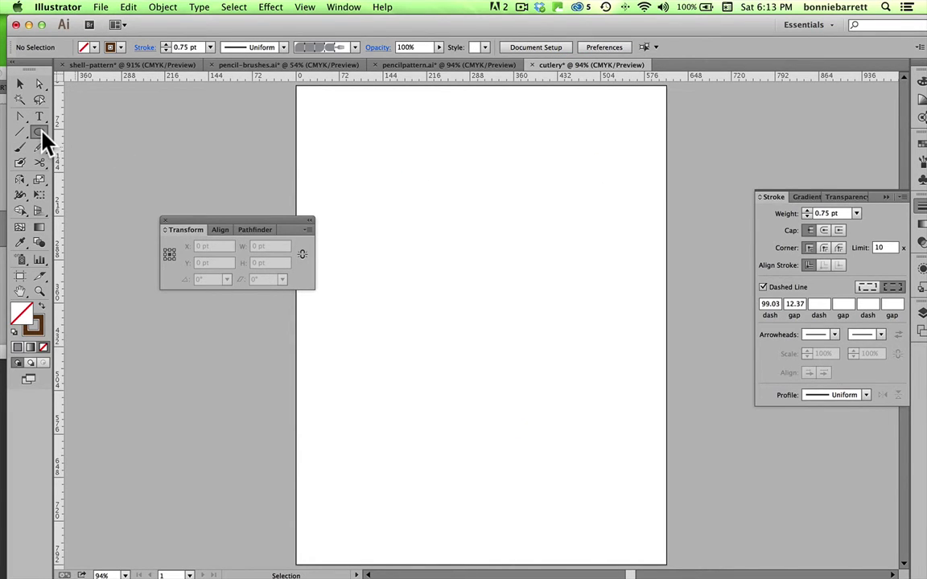
- Draw a rounded rectangle across the upper page and apply the Spoon brush to it
{"action": "left_click_drag", "start_coordinate": [42, 134], "coordinate": [81, 147]}
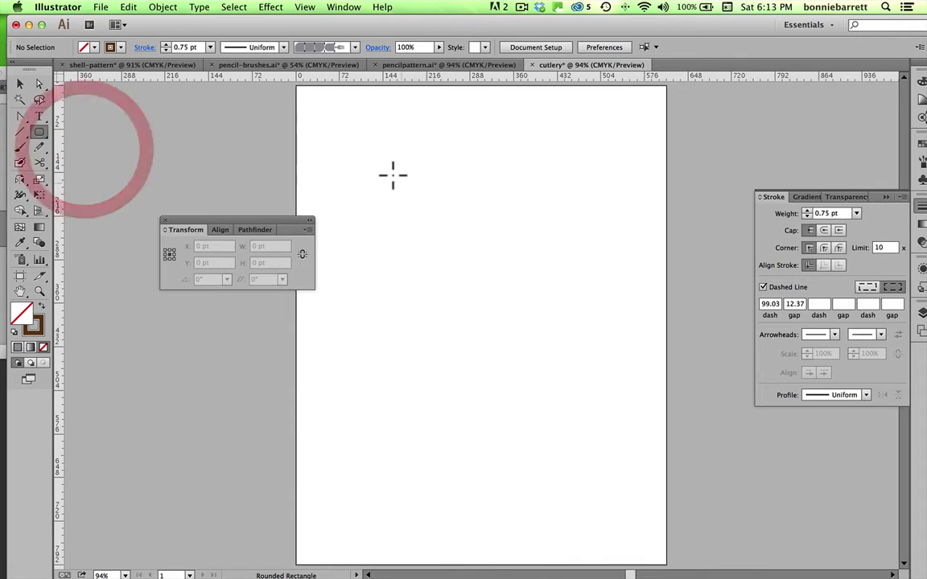
{"action": "mouse_move", "coordinate": [343, 138]}
{"action": "left_mouse_down"}
{"action": "mouse_move", "coordinate": [488, 327]}
{"action": "mouse_move", "coordinate": [619, 325]}
{"action": "mouse_move", "coordinate": [641, 340]}
{"action": "left_mouse_up"}
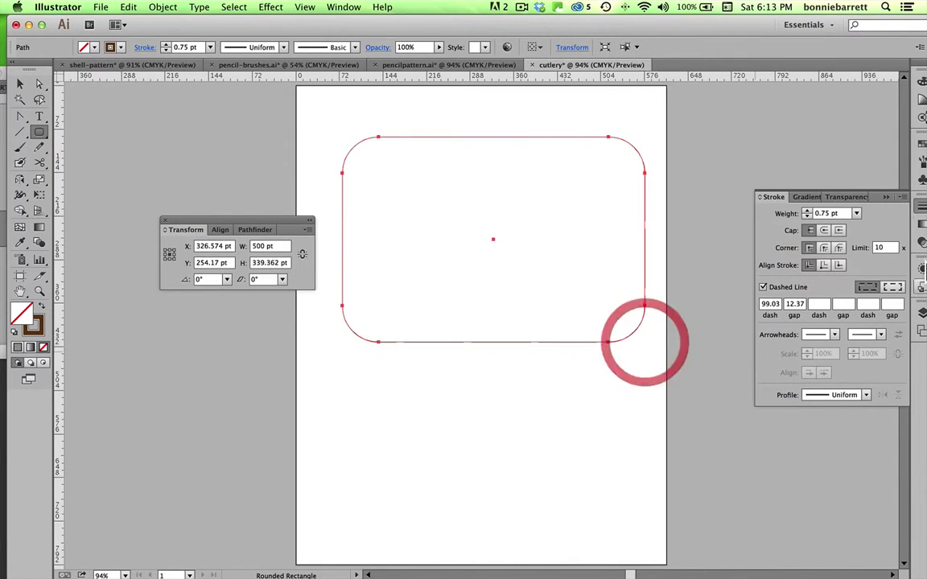
{"action": "left_click", "coordinate": [922, 164]}
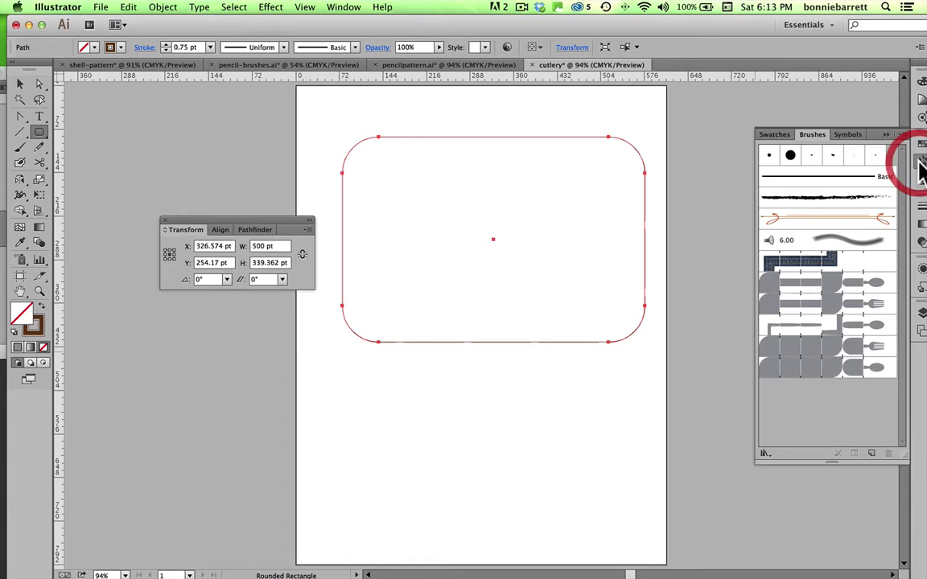
{"action": "left_click", "coordinate": [874, 367]}
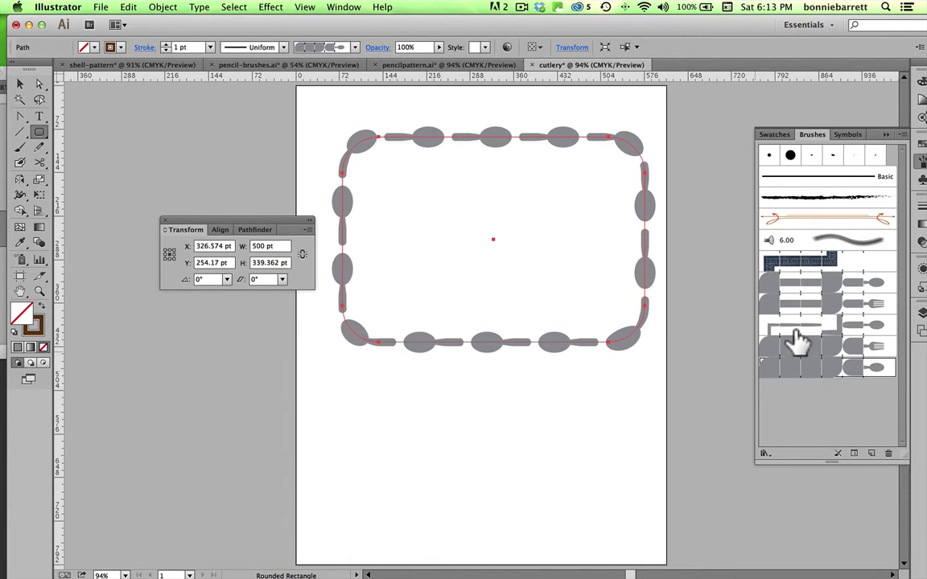
- Align the dashes to the rectangle's corners and set the border weight to 0.75 pt
{"action": "left_click", "coordinate": [922, 207]}
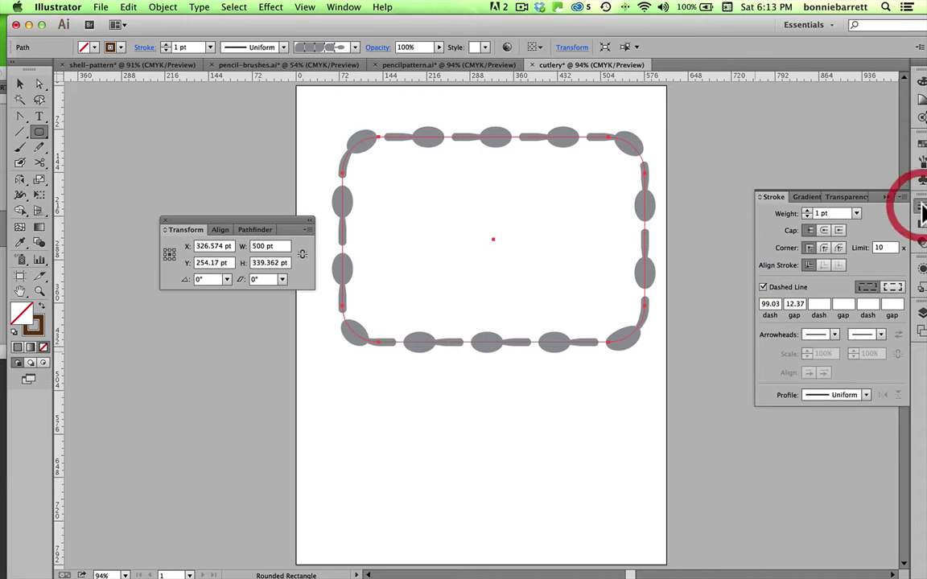
{"action": "left_click", "coordinate": [893, 289]}
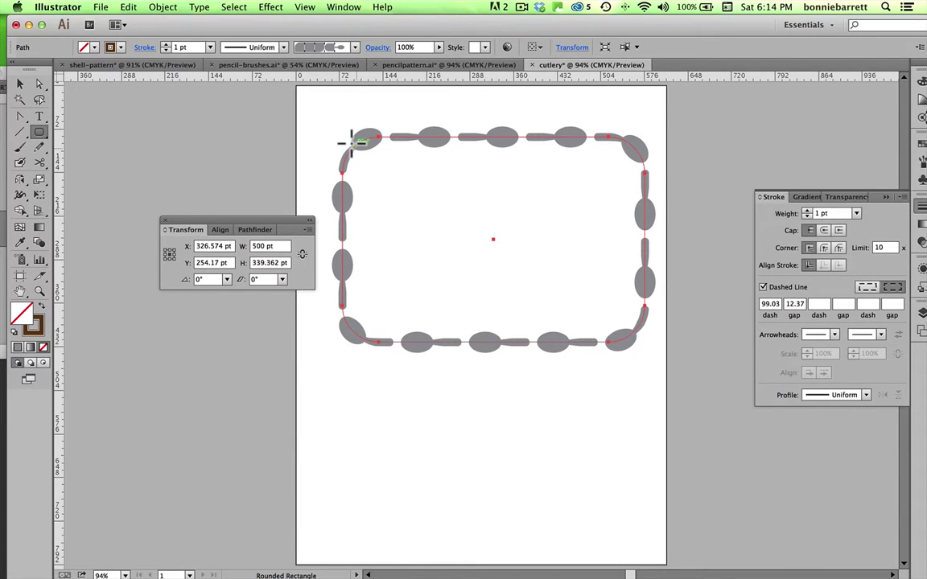
{"action": "left_click", "coordinate": [211, 47]}
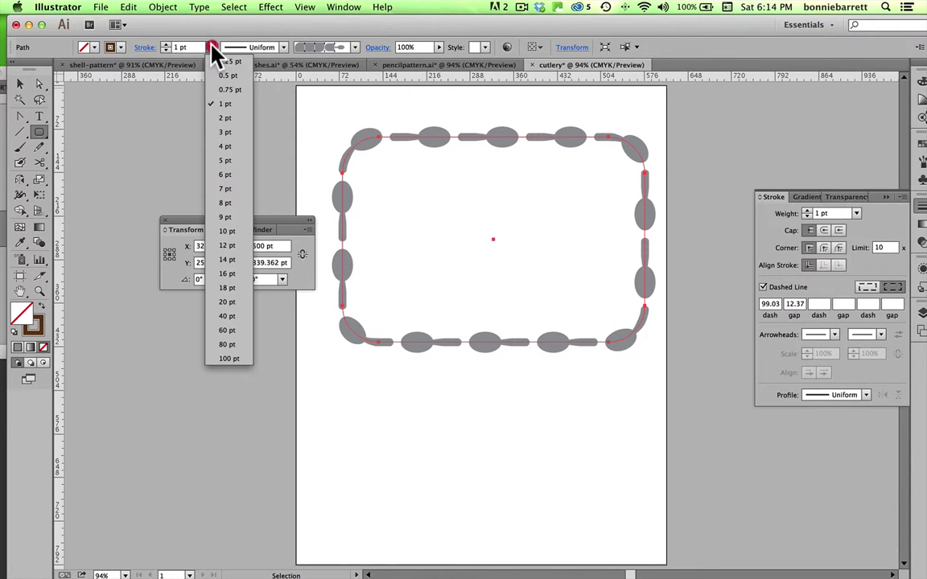
{"action": "left_click", "coordinate": [226, 90]}
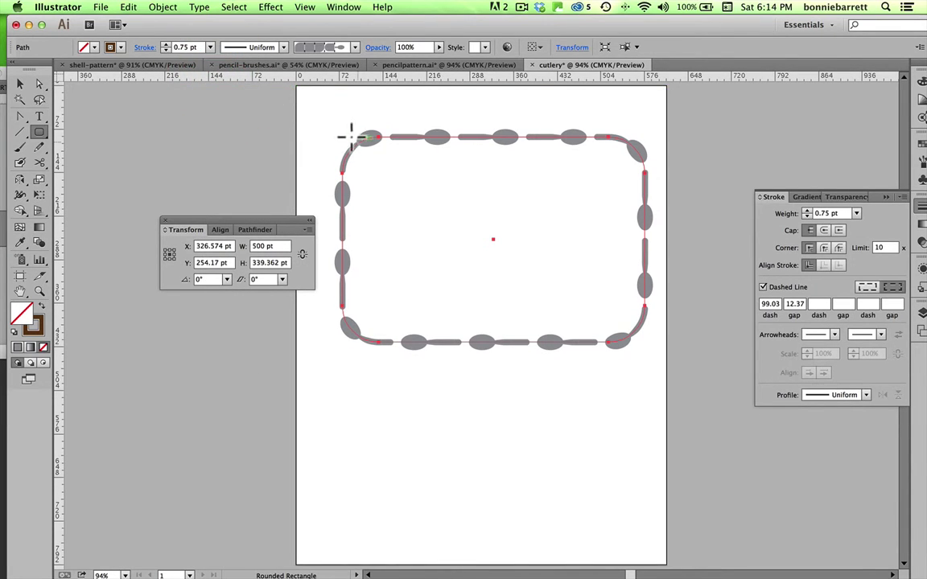
{"action": "left_click", "coordinate": [19, 84]}
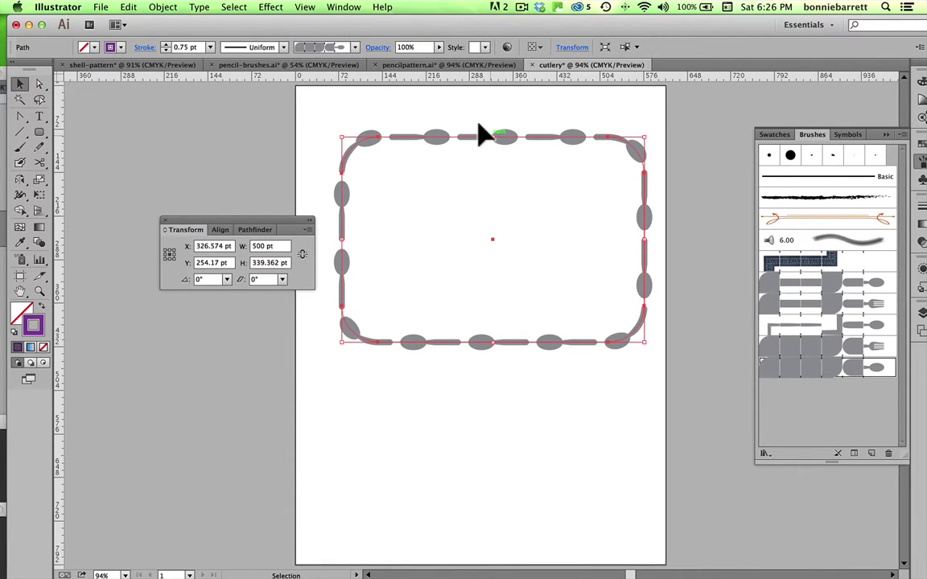
- Set the Spoon brush's Colorization Method to Tints and confirm
{"action": "double_click", "coordinate": [885, 366]}
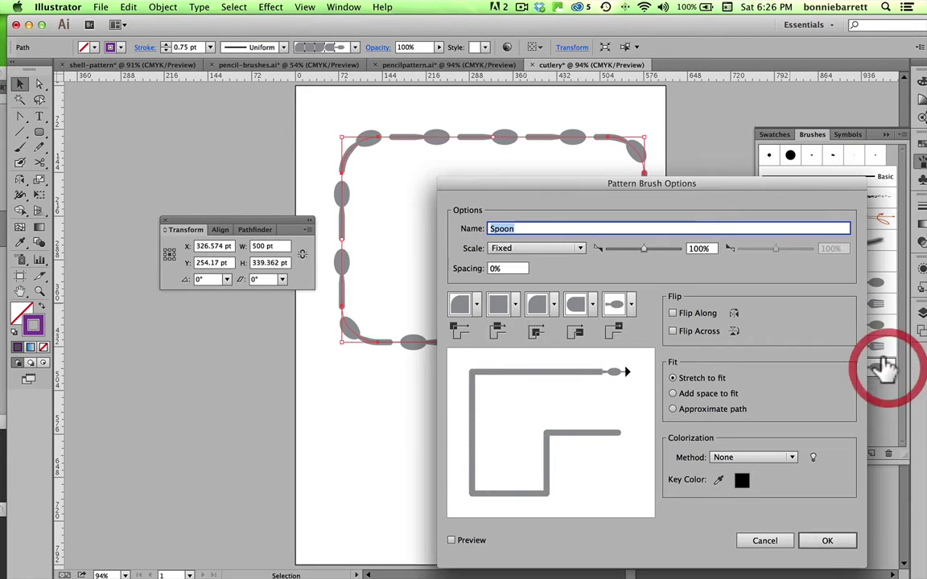
{"action": "left_click", "coordinate": [731, 458]}
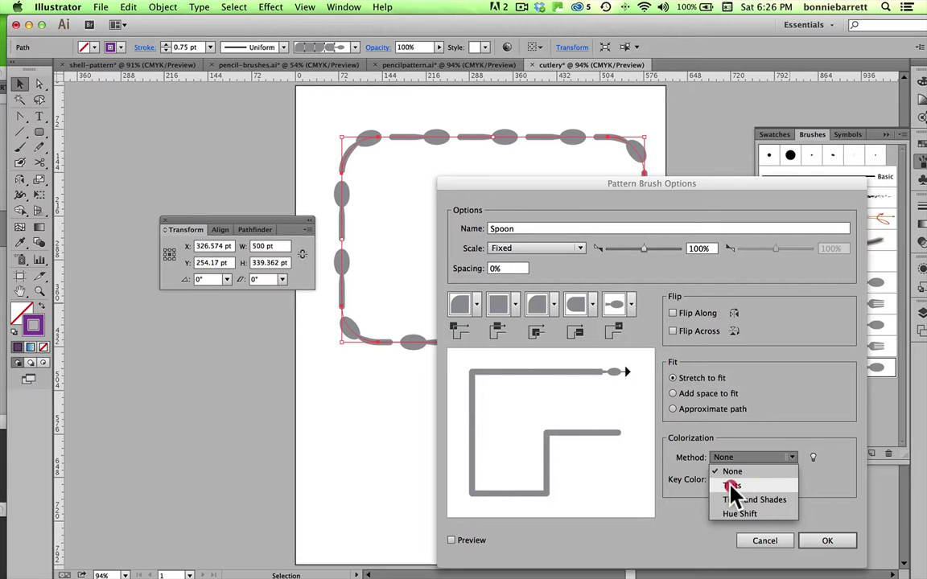
{"action": "left_click", "coordinate": [732, 488]}
{"action": "left_click", "coordinate": [822, 543]}
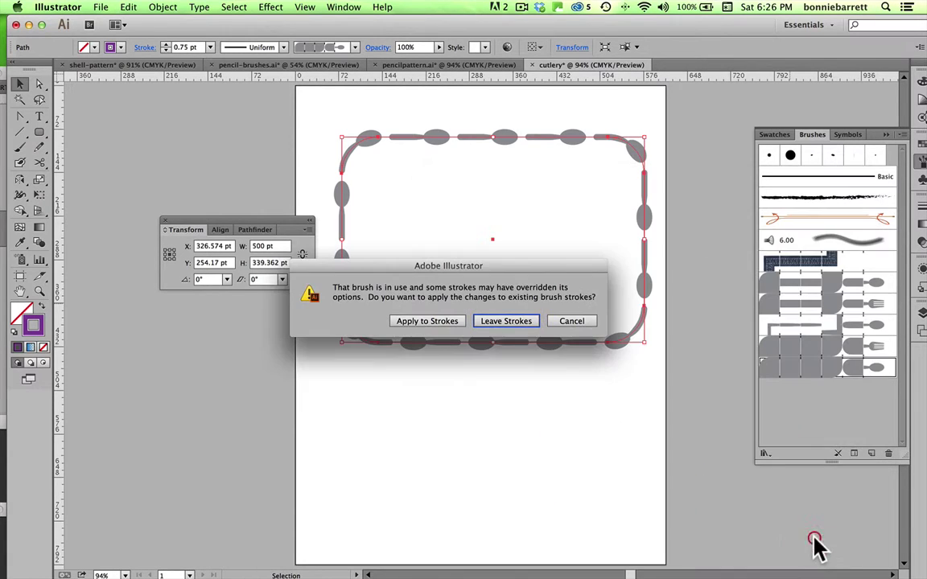
- Apply to strokes, then try blue, yellow-green, purple, two gradients and the Pompadour pattern
{"action": "left_click", "coordinate": [431, 321]}
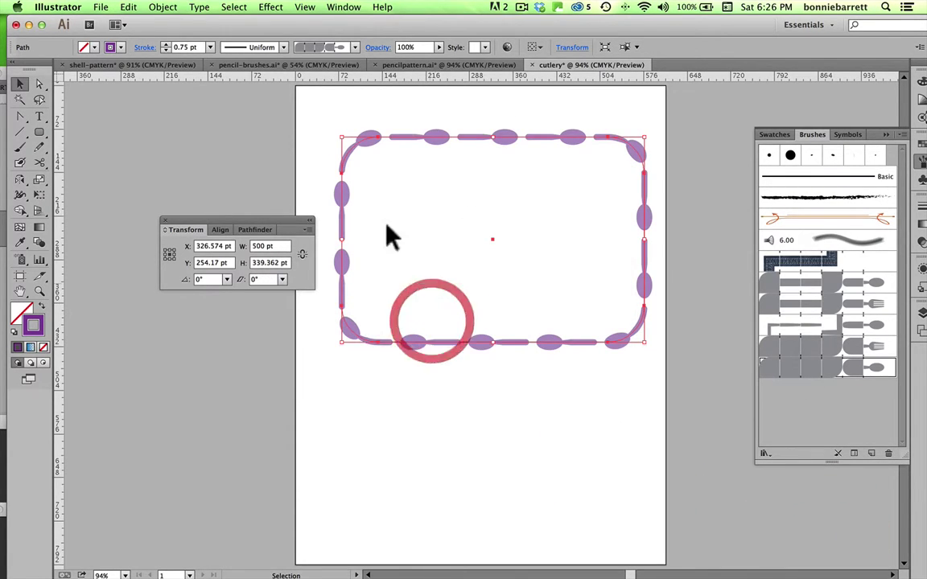
{"action": "left_click", "coordinate": [118, 46]}
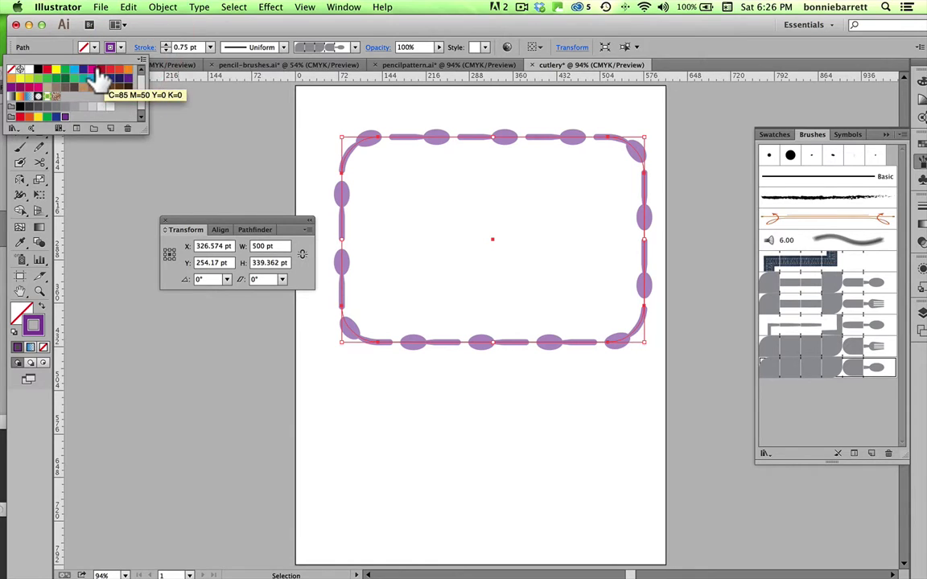
{"action": "left_click", "coordinate": [98, 77]}
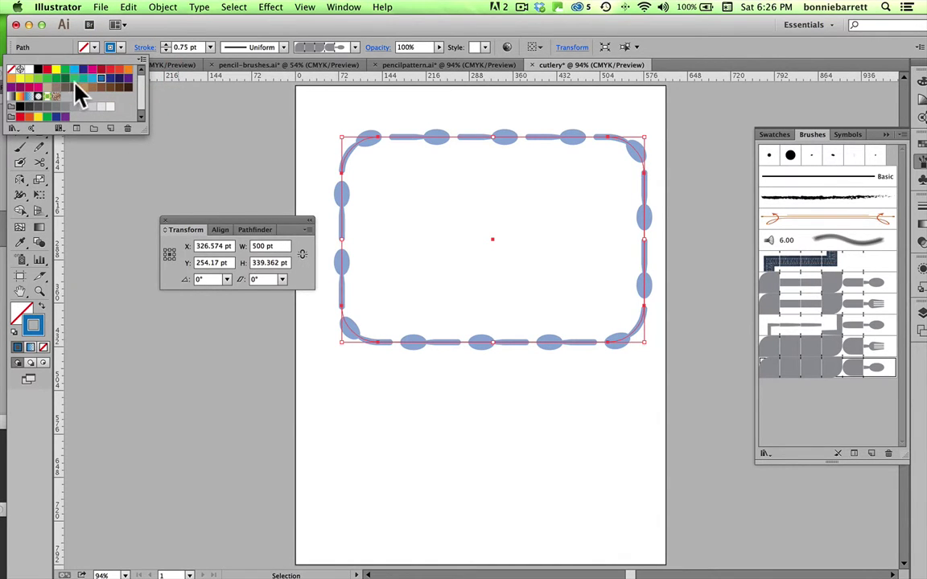
{"action": "left_click", "coordinate": [28, 78]}
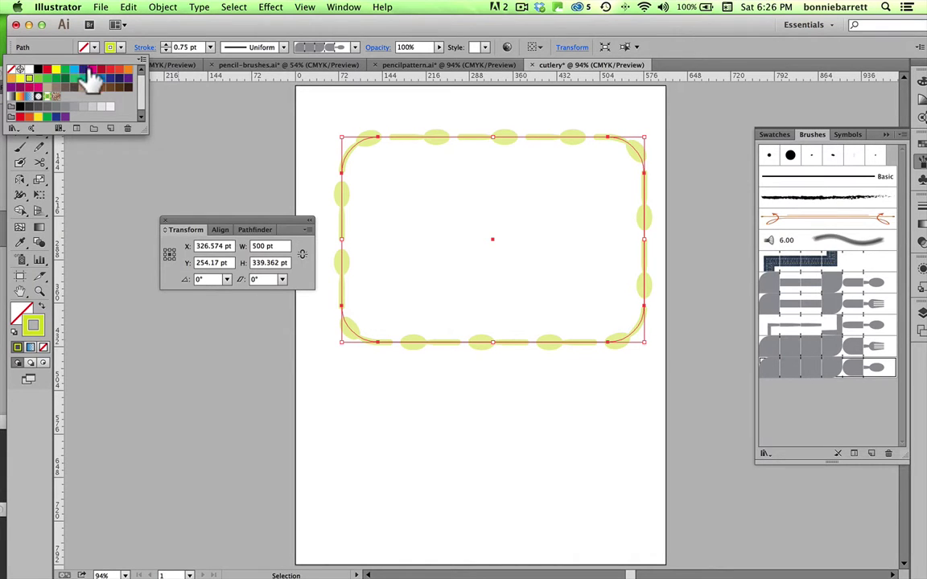
{"action": "left_click", "coordinate": [117, 73]}
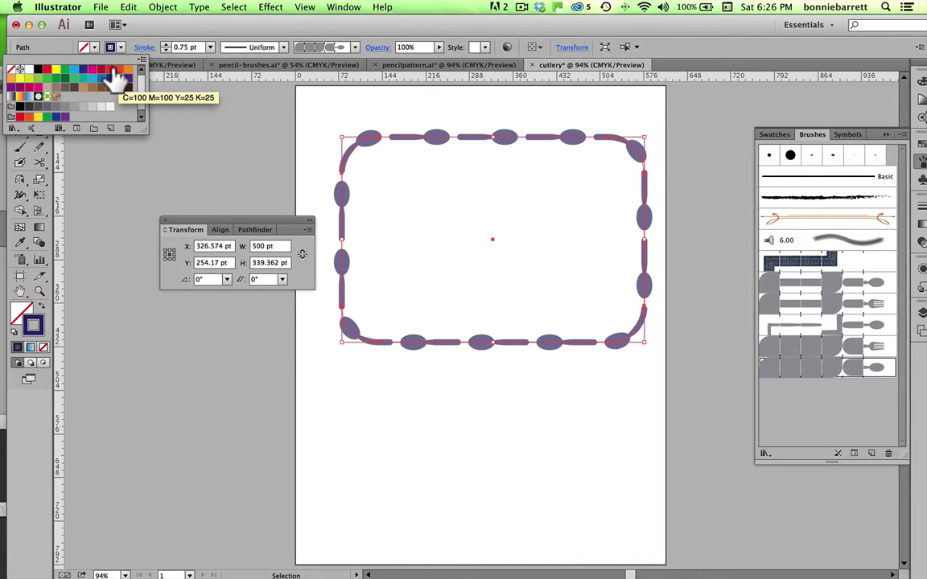
{"action": "left_click", "coordinate": [18, 93]}
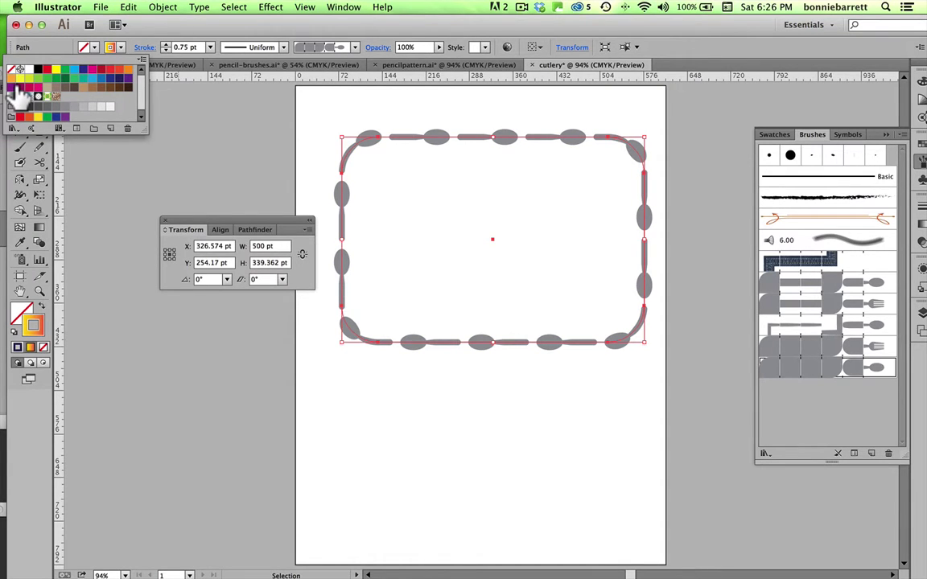
{"action": "left_click", "coordinate": [29, 96]}
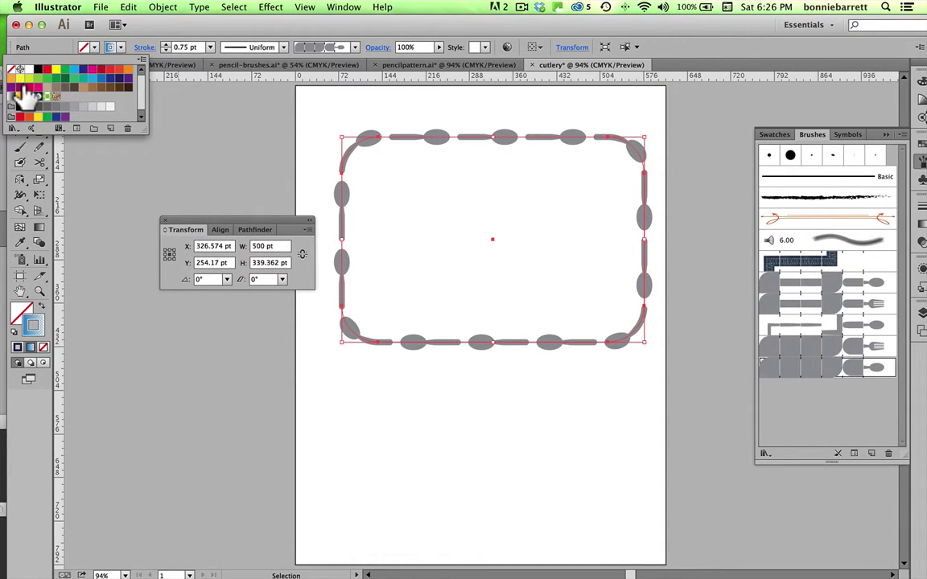
{"action": "left_click", "coordinate": [38, 94]}
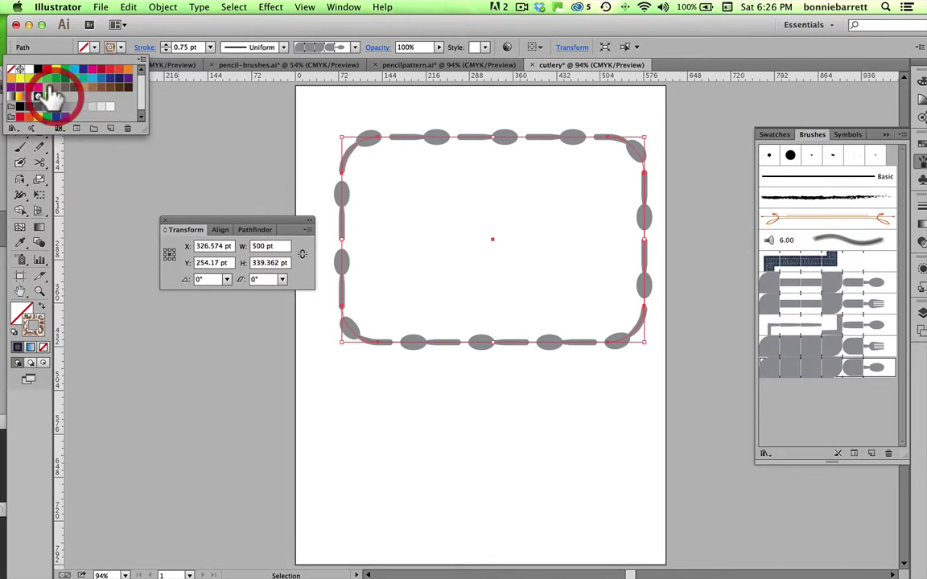